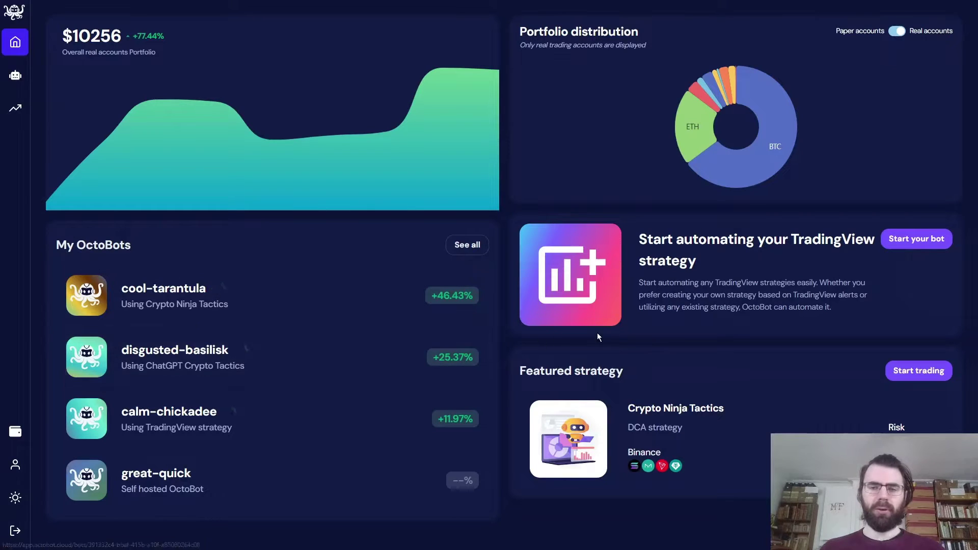
- Launch a TradingView-strategy OctoBot on Binance with real funds using the saved TradingView bot account API
click(905, 243)
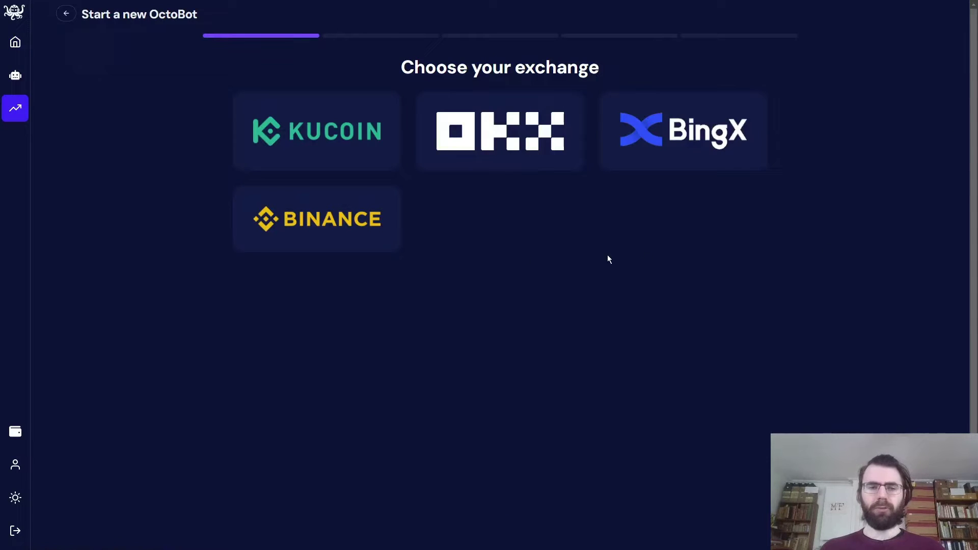
click(353, 254)
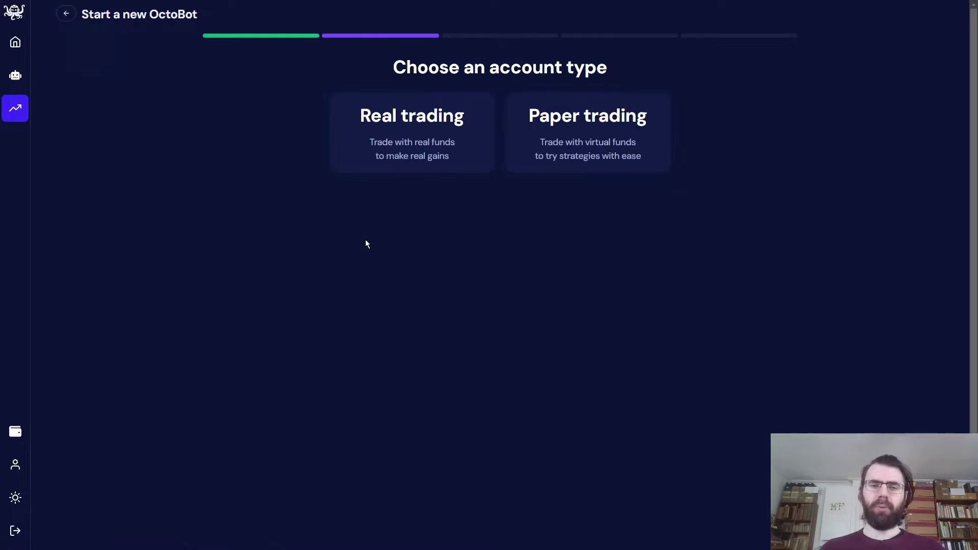
click(447, 164)
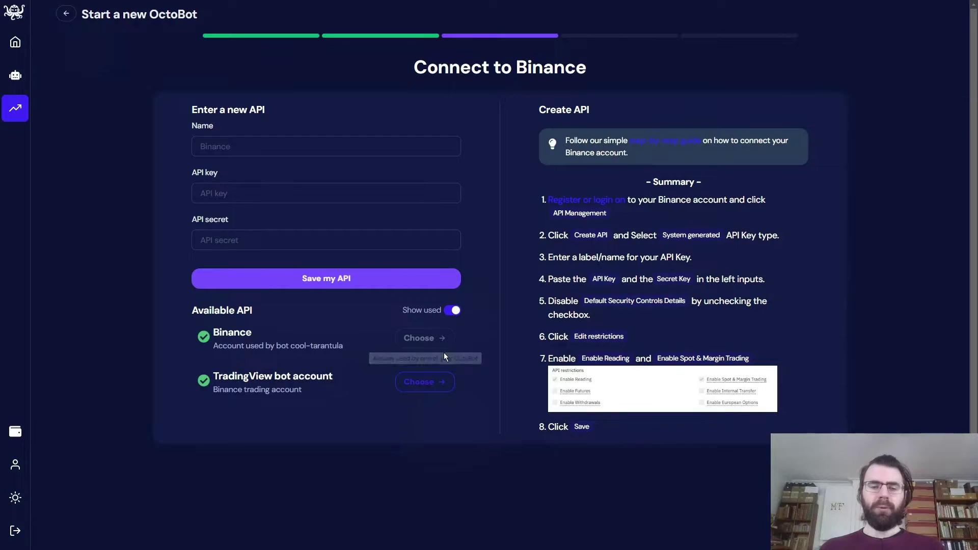
click(432, 383)
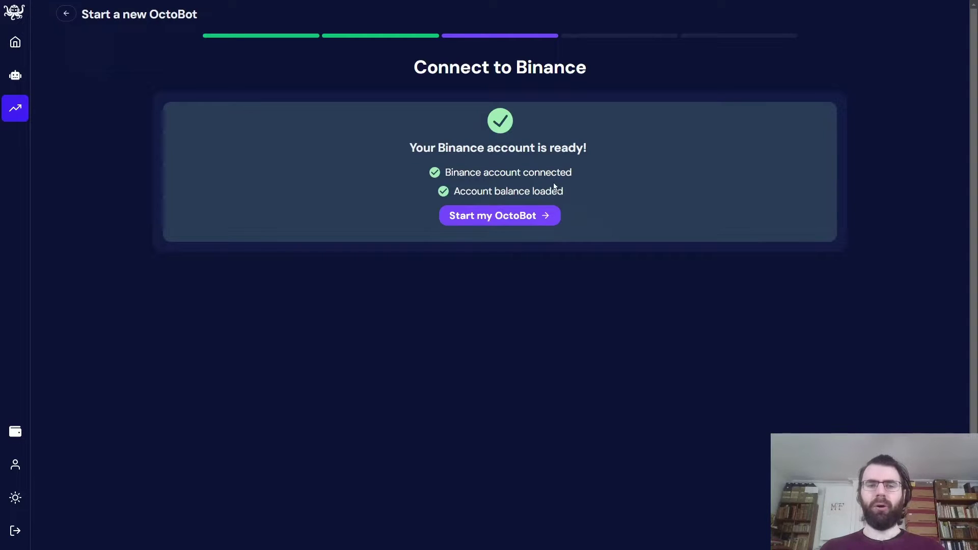
click(526, 216)
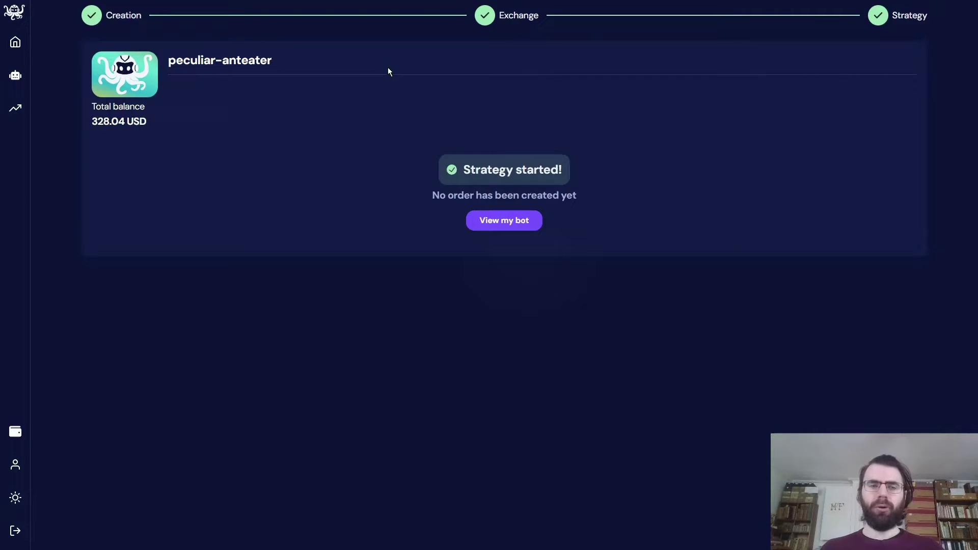
- Open the peculiar-anteater bot's page once 'Strategy started!' appears
click(506, 223)
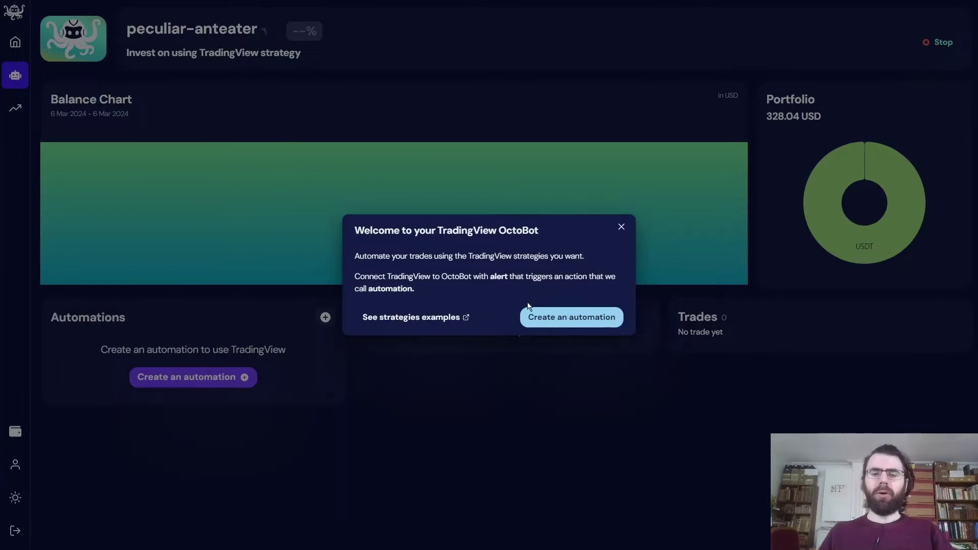
- Create the 'Buy BTC - 50% USDT' automation on BTC/USDT with 50% quantity
click(531, 317)
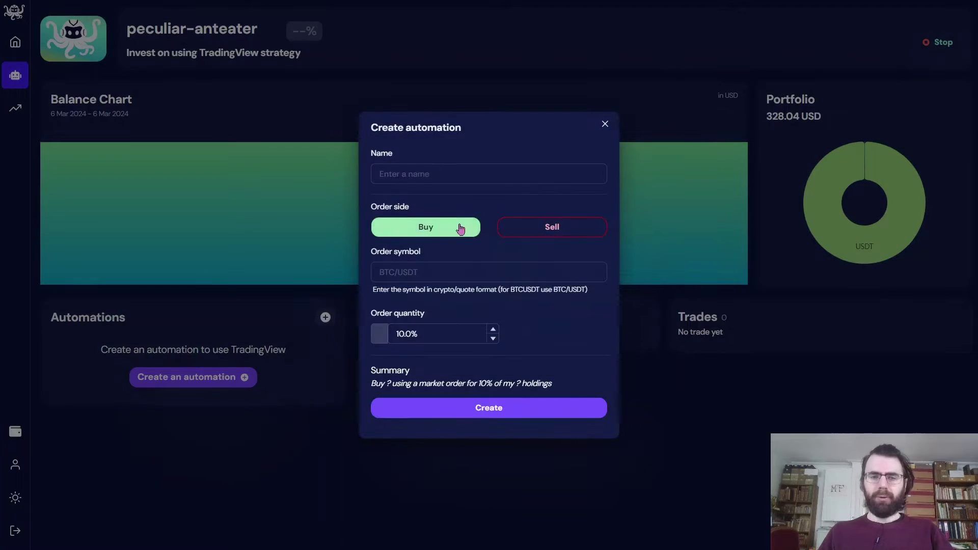
click(434, 174)
click(432, 199)
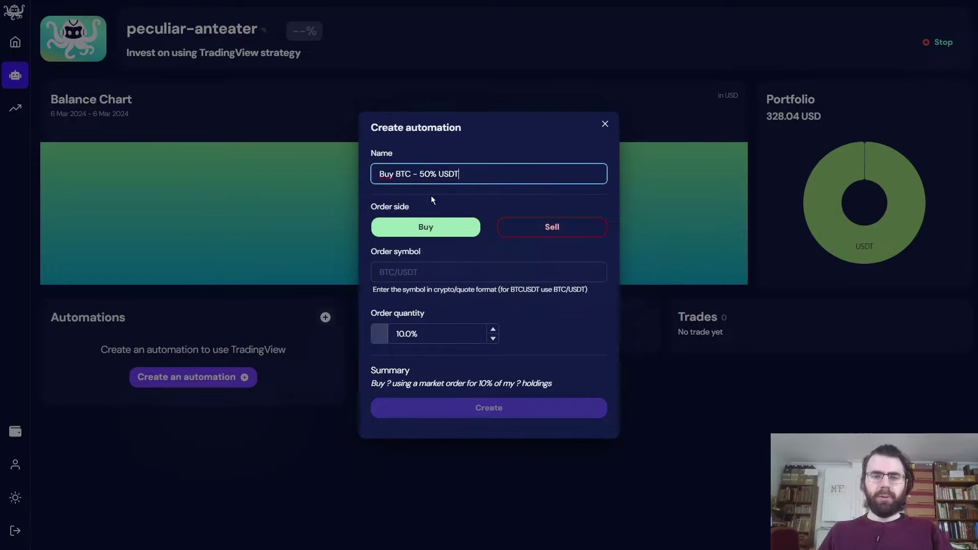
click(408, 264)
click(436, 303)
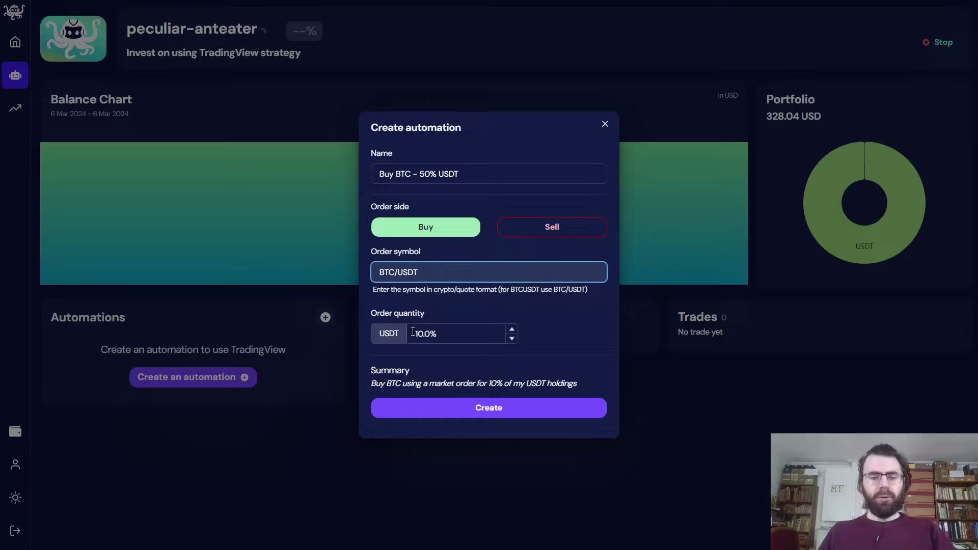
click(413, 331)
key(Delete)
text(5)
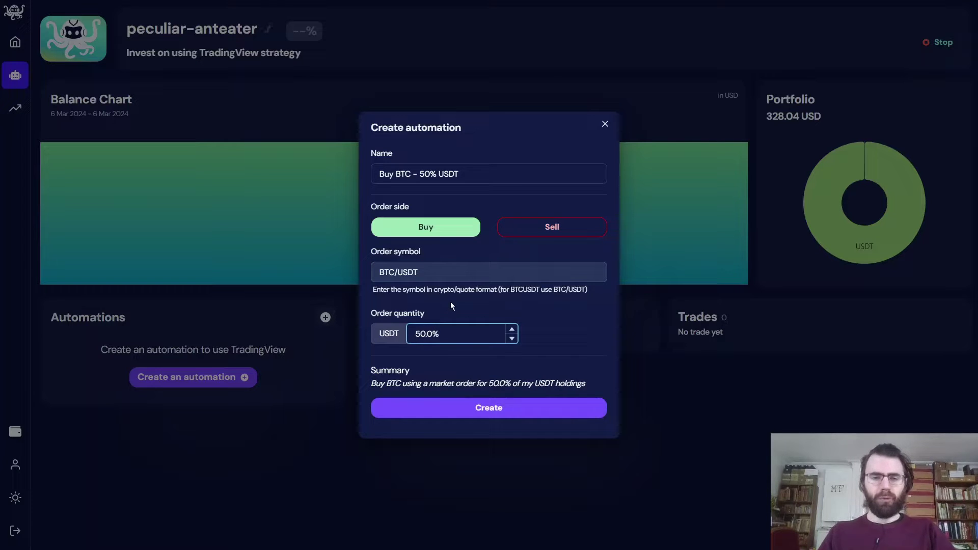
click(428, 409)
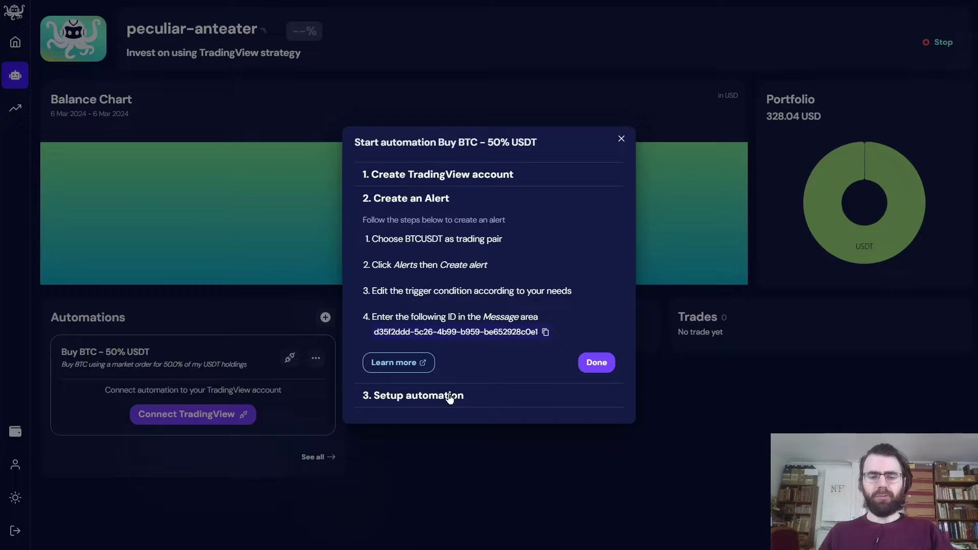
click(401, 455)
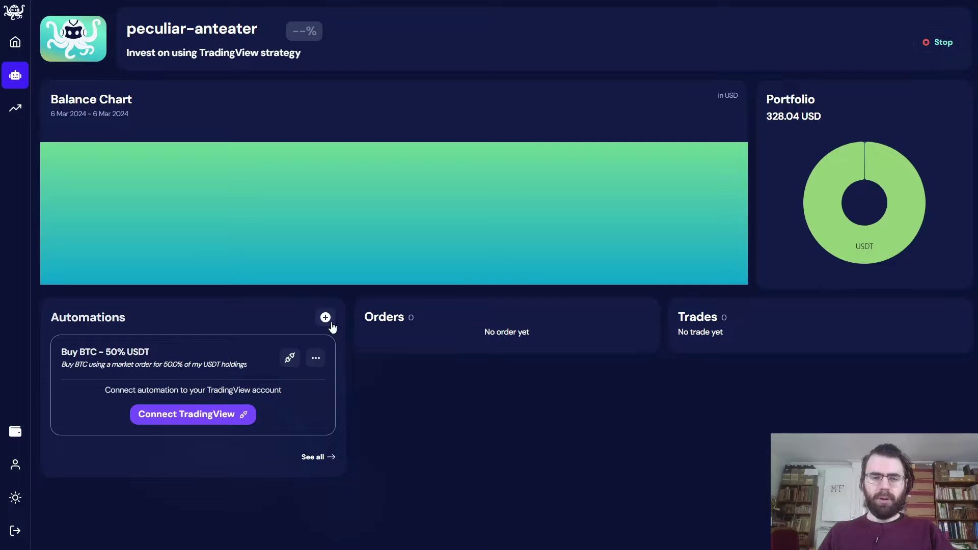
- Create the 'Sell BTC - 100%' sell automation on BTC/USDT with 100% quantity
click(329, 321)
click(441, 184)
text(Sell BTC - 100%)
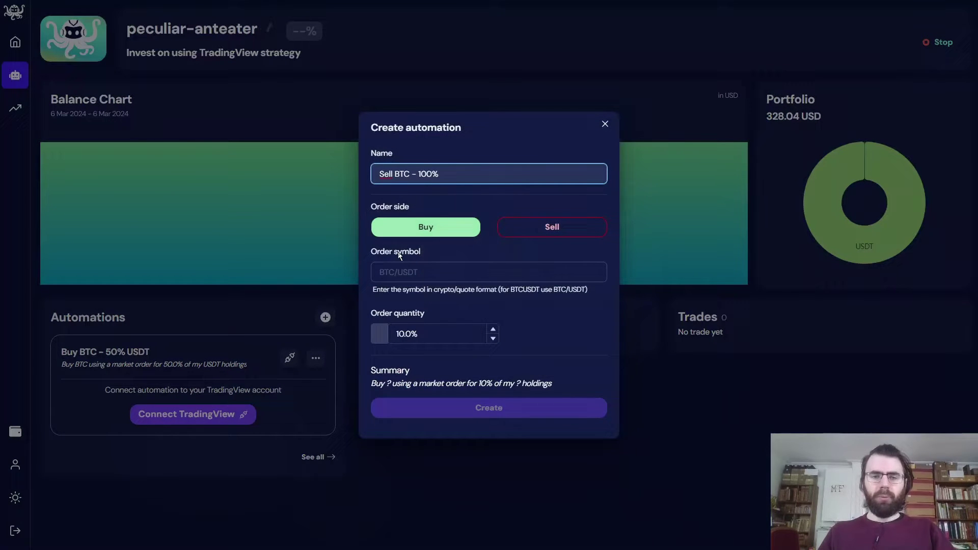
click(423, 272)
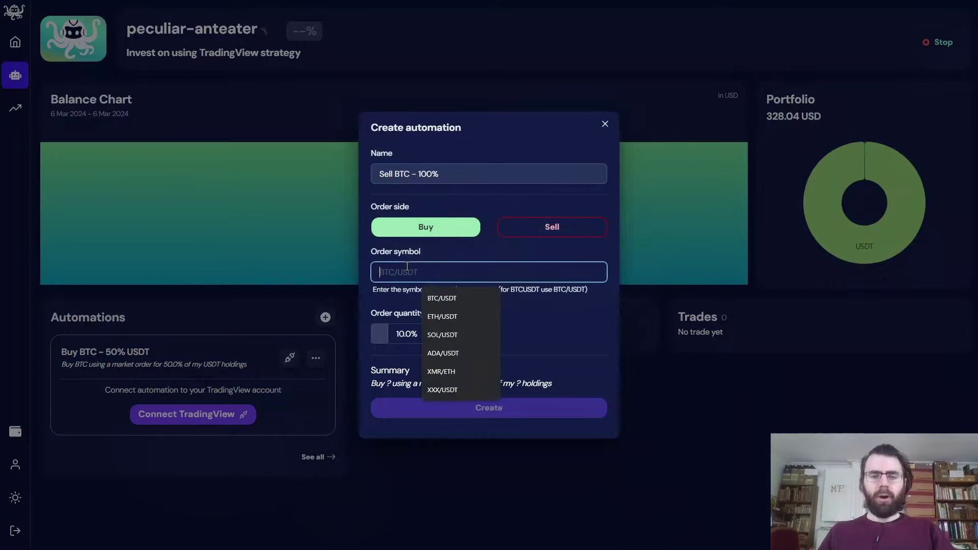
click(441, 298)
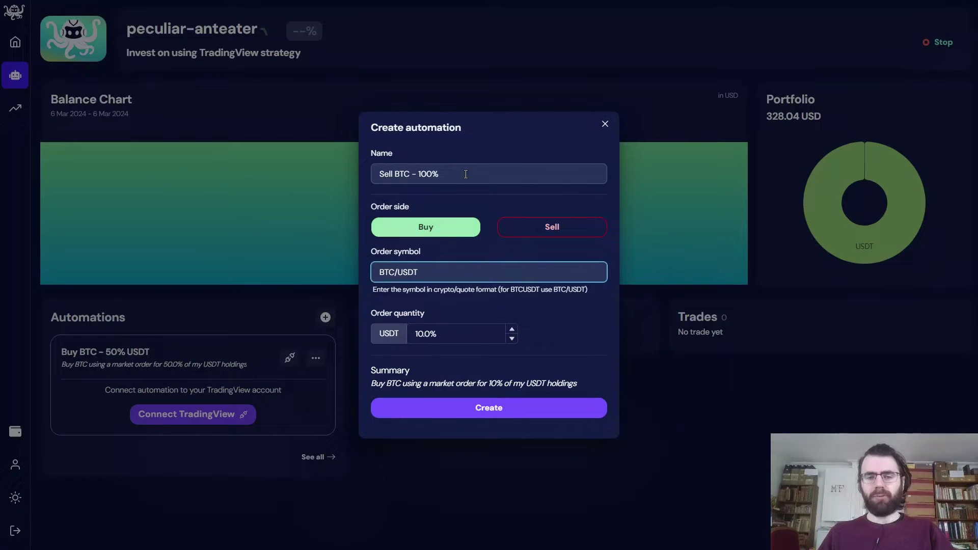
click(421, 333)
text(0)
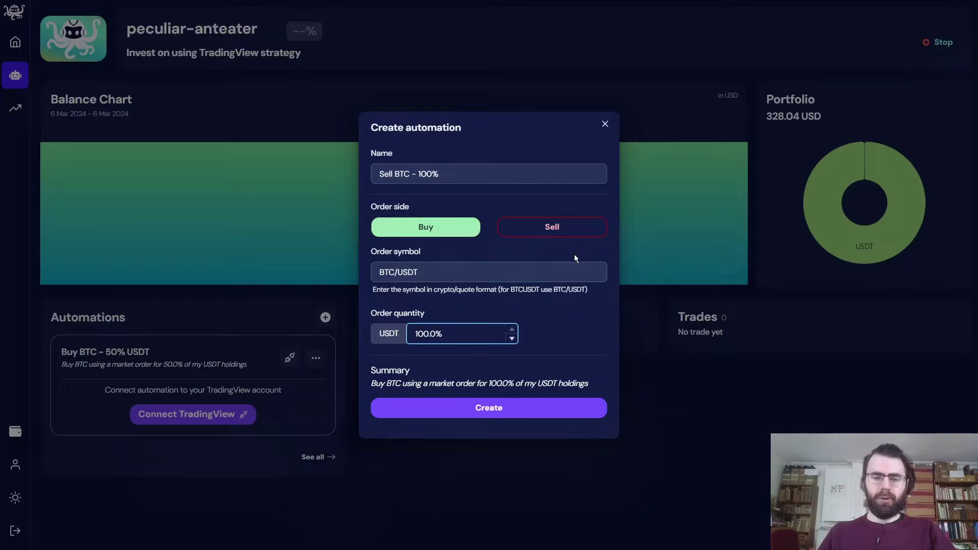
click(536, 231)
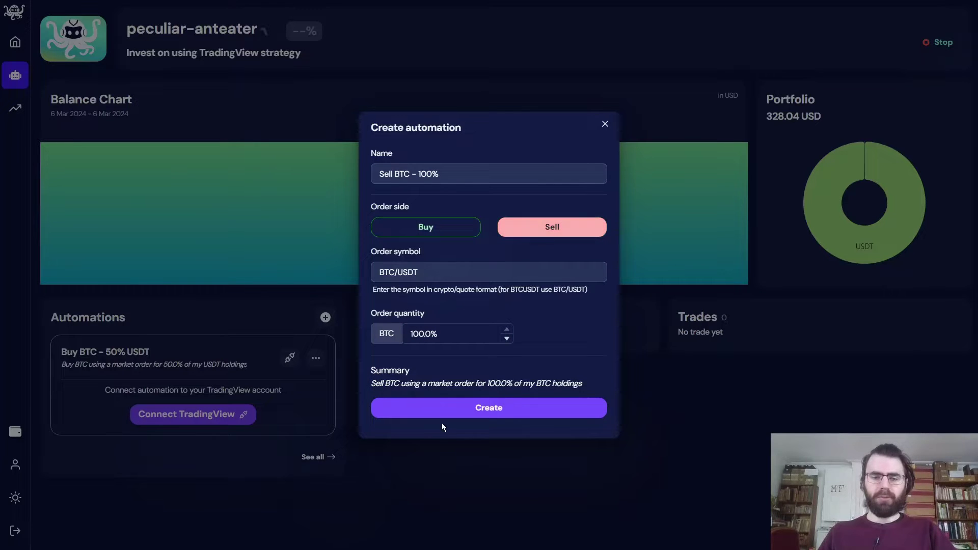
click(454, 411)
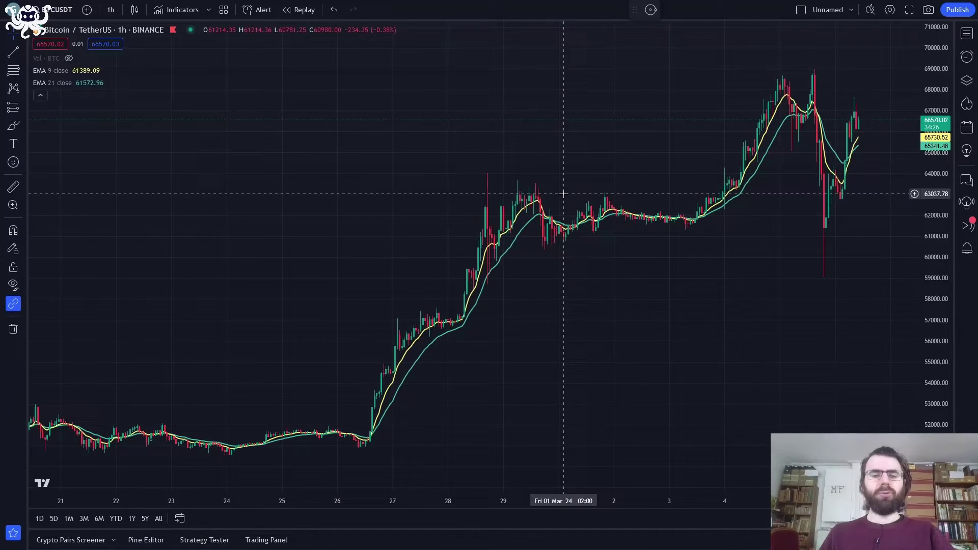
- Confirm in Symbol Search that the chart shows Binance BTCUSDT
click(63, 16)
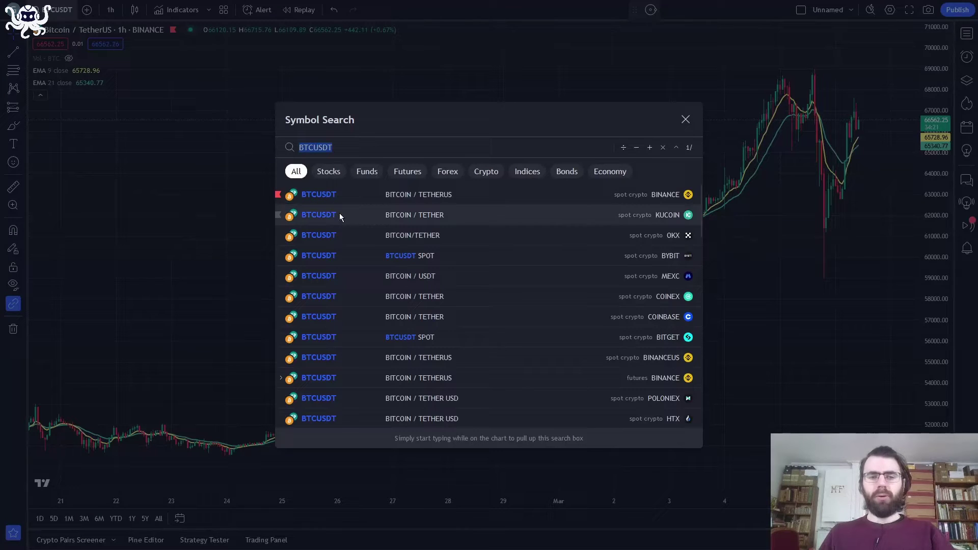
click(334, 198)
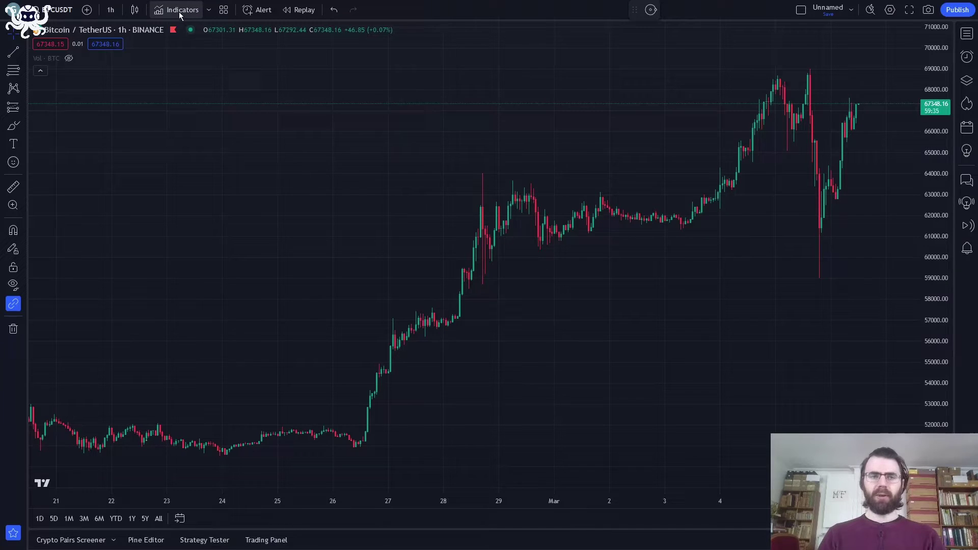
- Add the Relative Strength Index indicator with Show Divergence kept on
click(178, 11)
text(rsi)
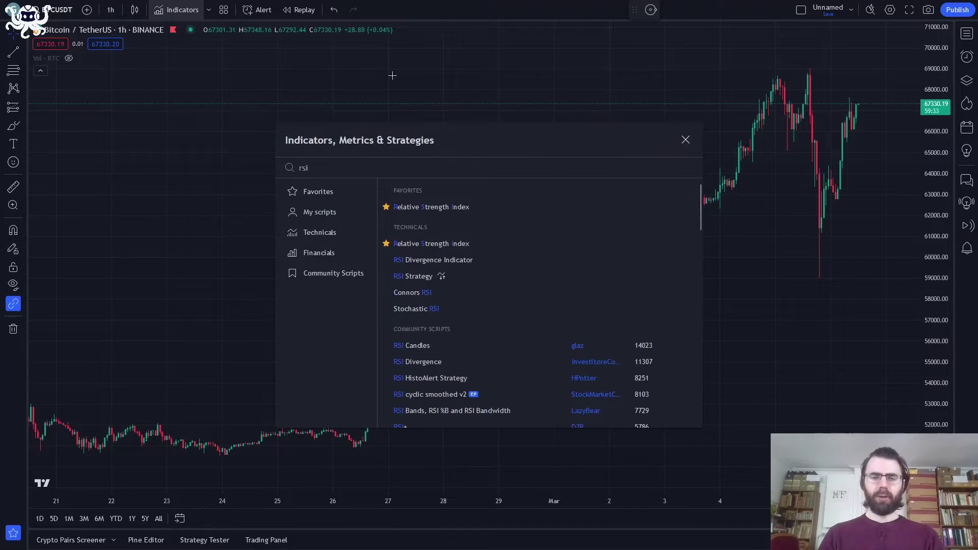
click(439, 209)
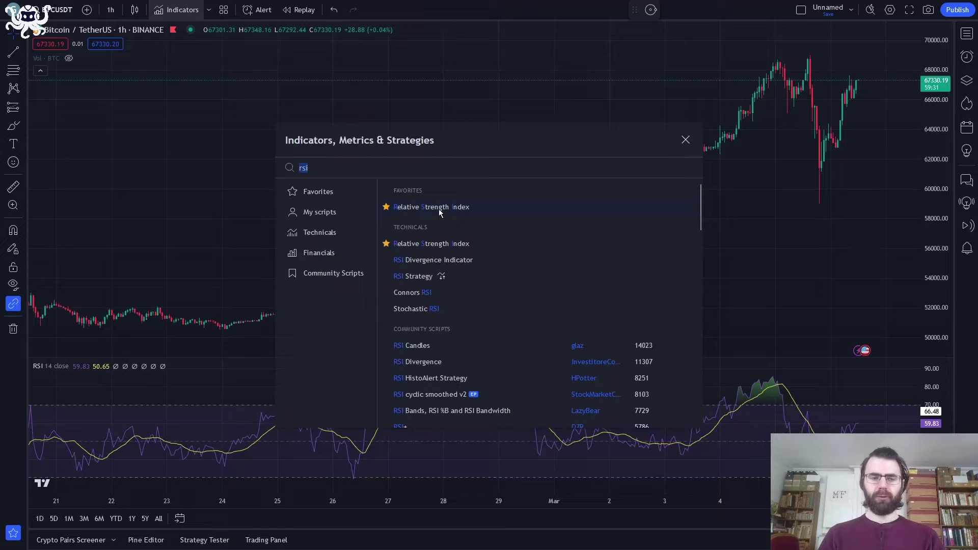
key(Escape)
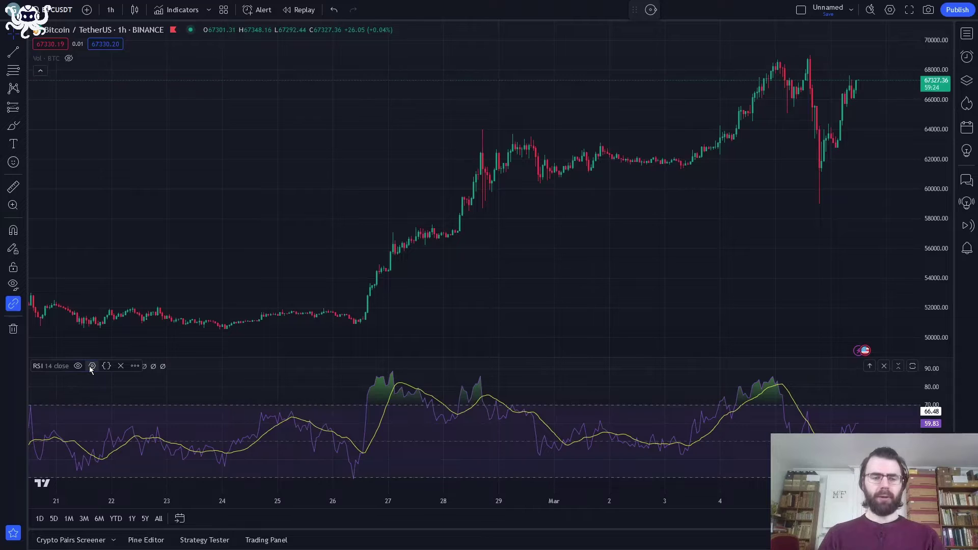
click(91, 367)
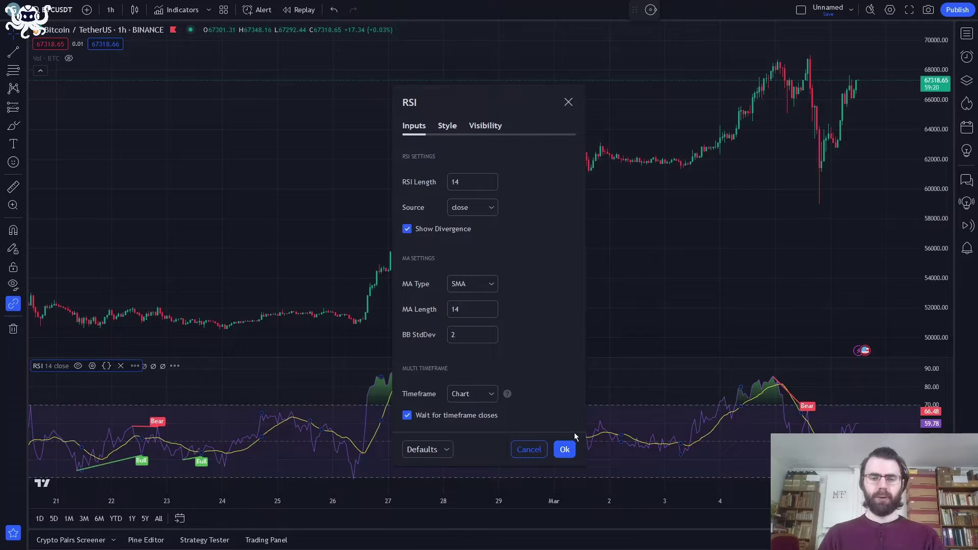
click(565, 450)
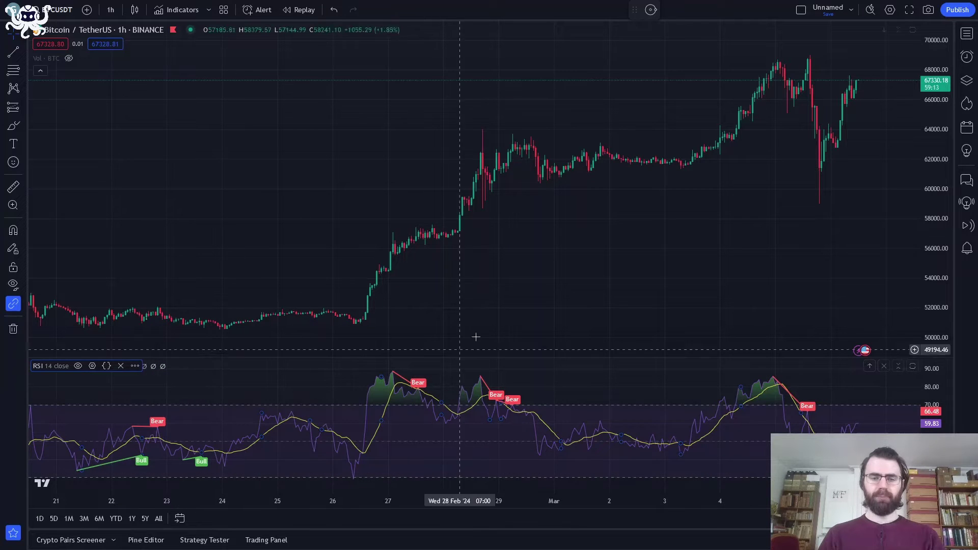
- Add two Moving Average Exponential indicators to the chart
click(179, 10)
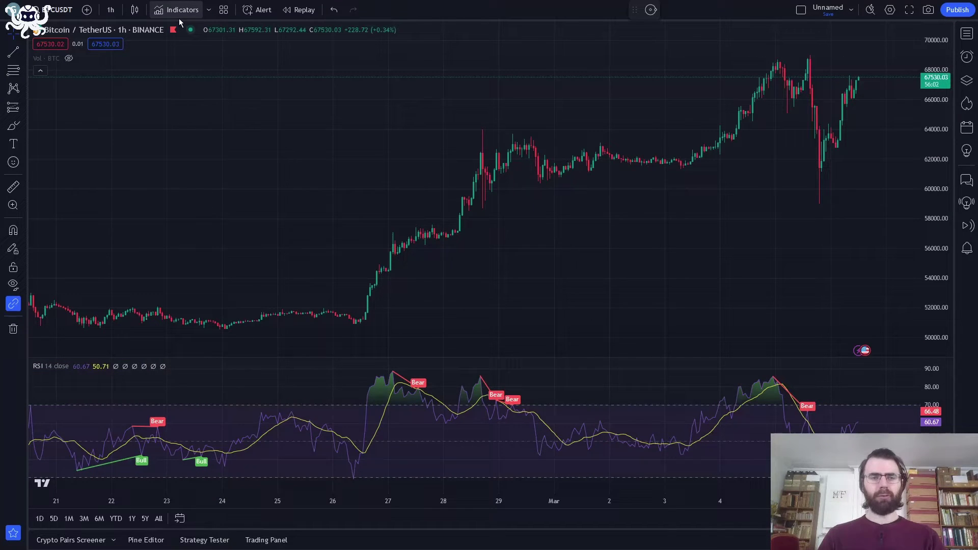
text(ema)
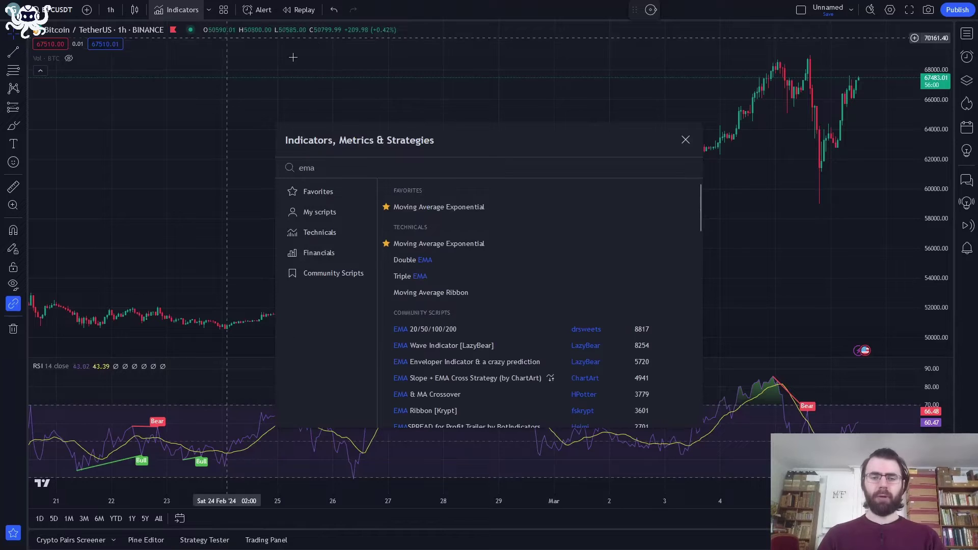
click(452, 208)
click(453, 208)
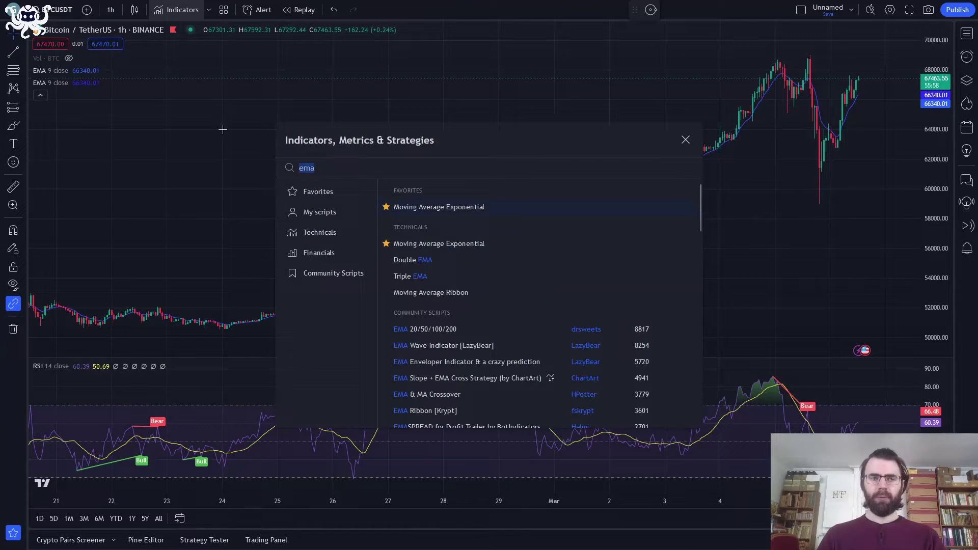
key(Escape)
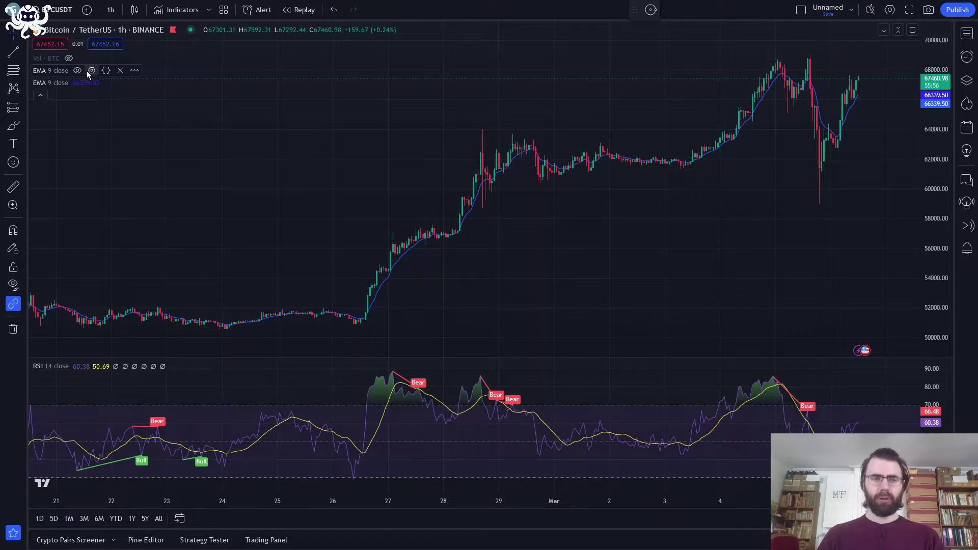
- Make the first EMA line yellow with thickness 2
click(89, 71)
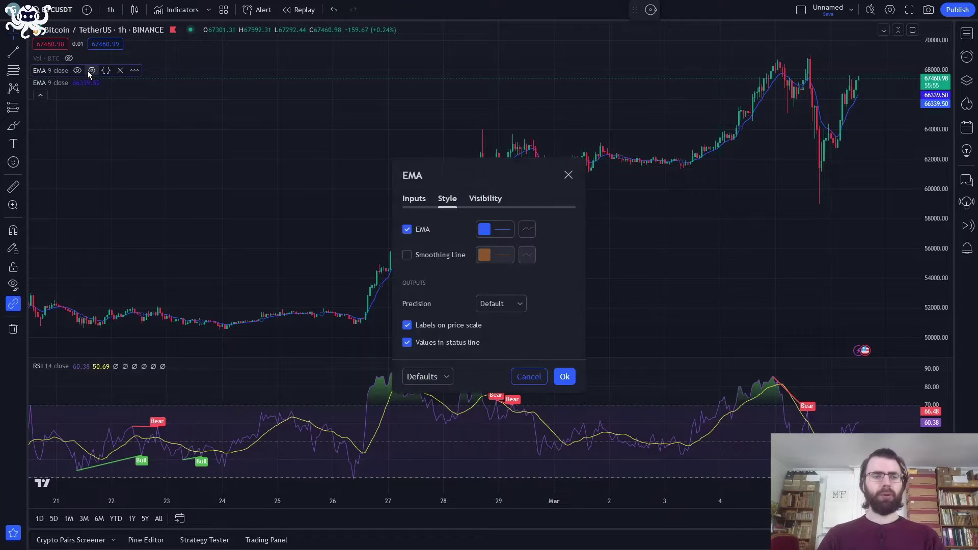
click(406, 201)
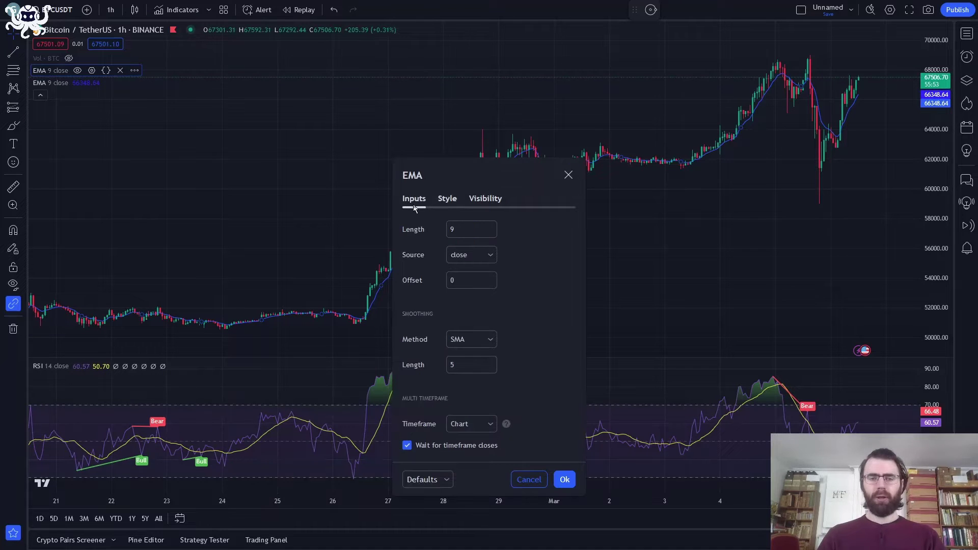
click(451, 202)
click(494, 233)
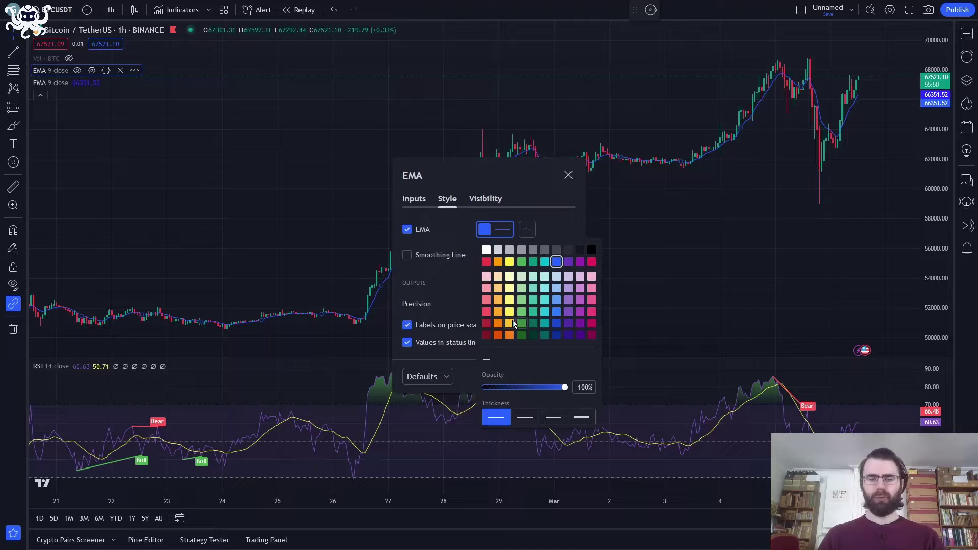
click(510, 324)
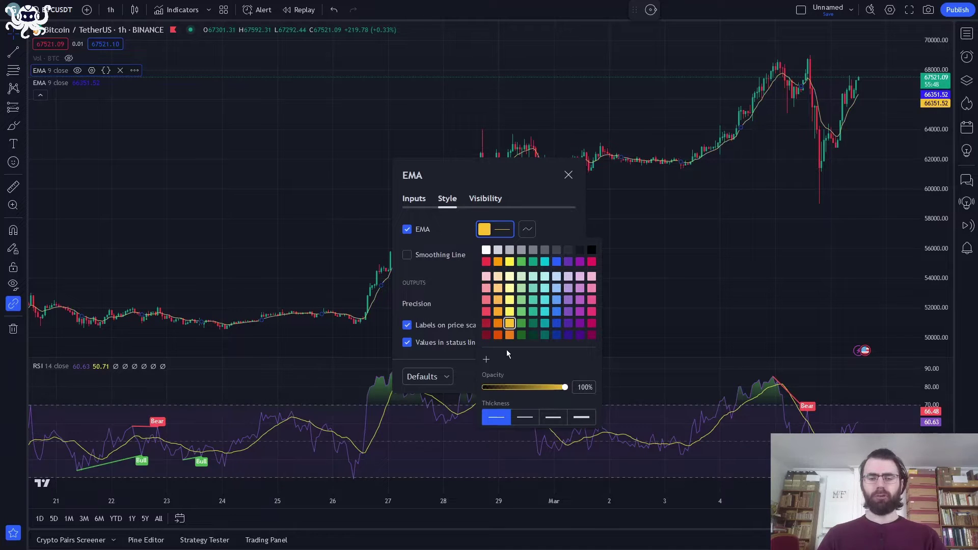
click(535, 417)
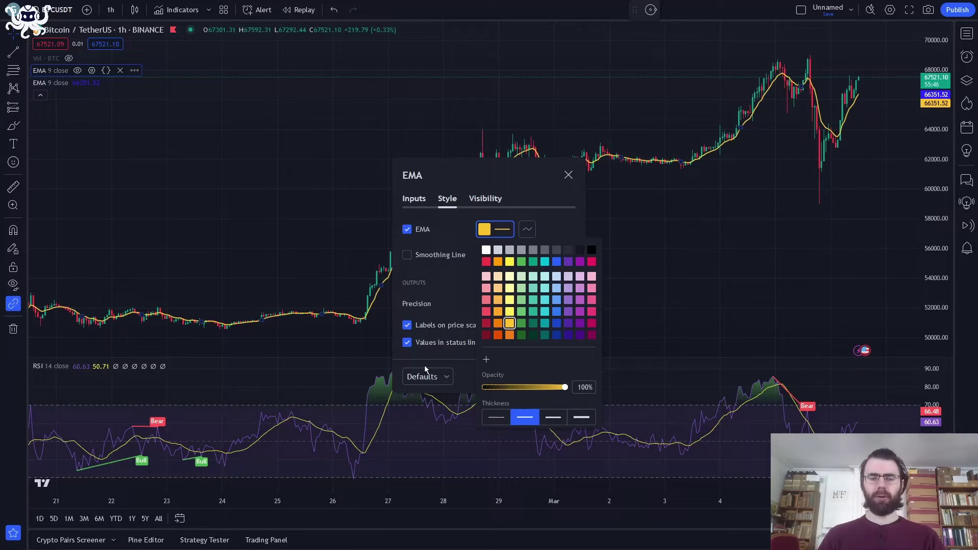
click(347, 337)
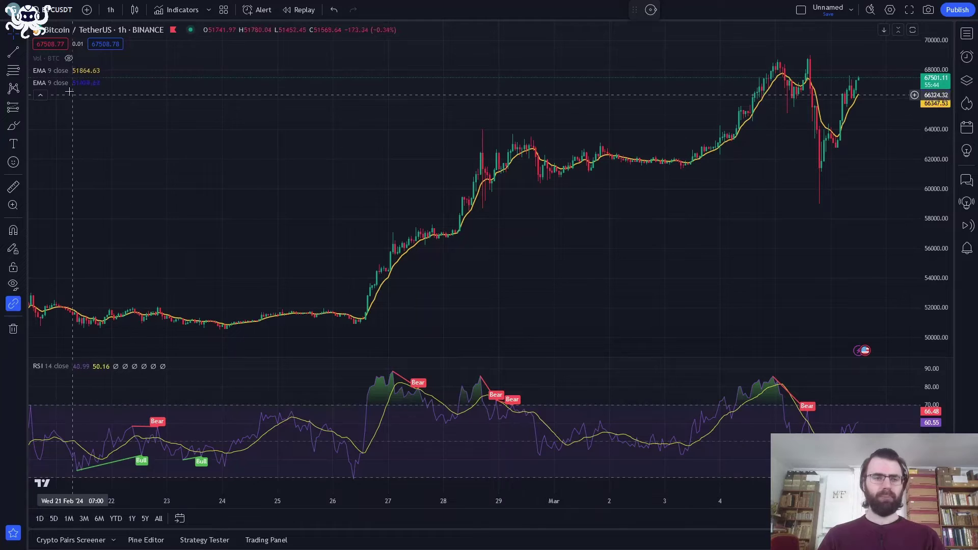
- Set the second EMA to length 21, dark green, thickness 2
click(92, 83)
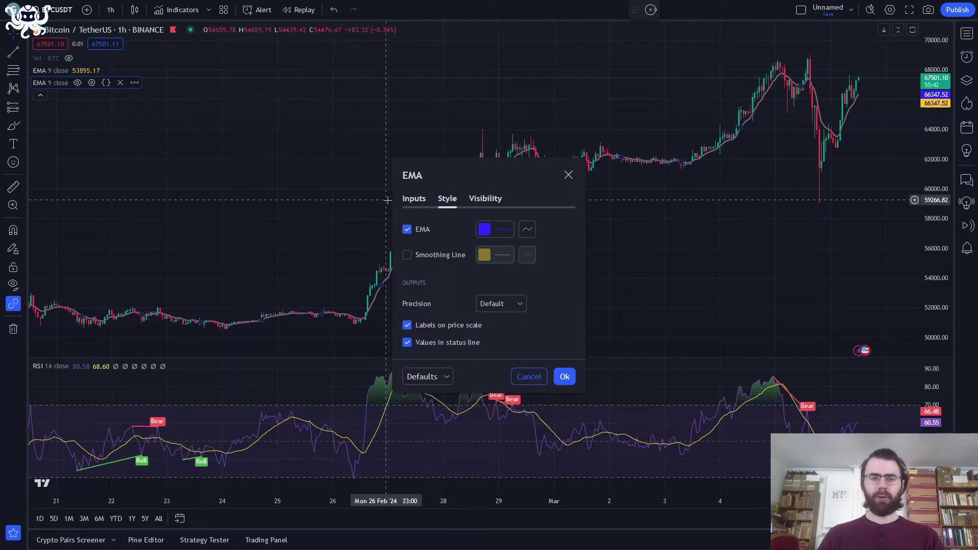
click(414, 199)
click(463, 228)
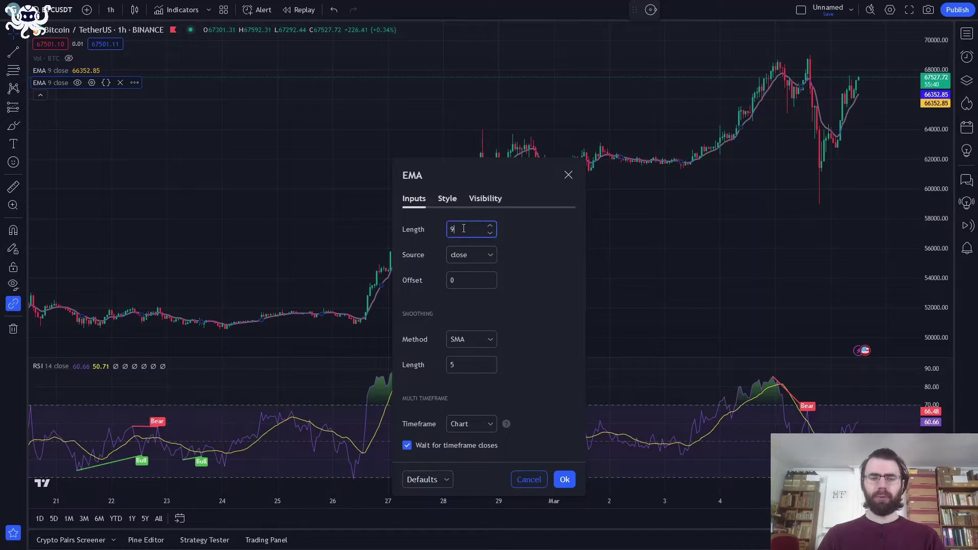
key(BackSpace)
text(21)
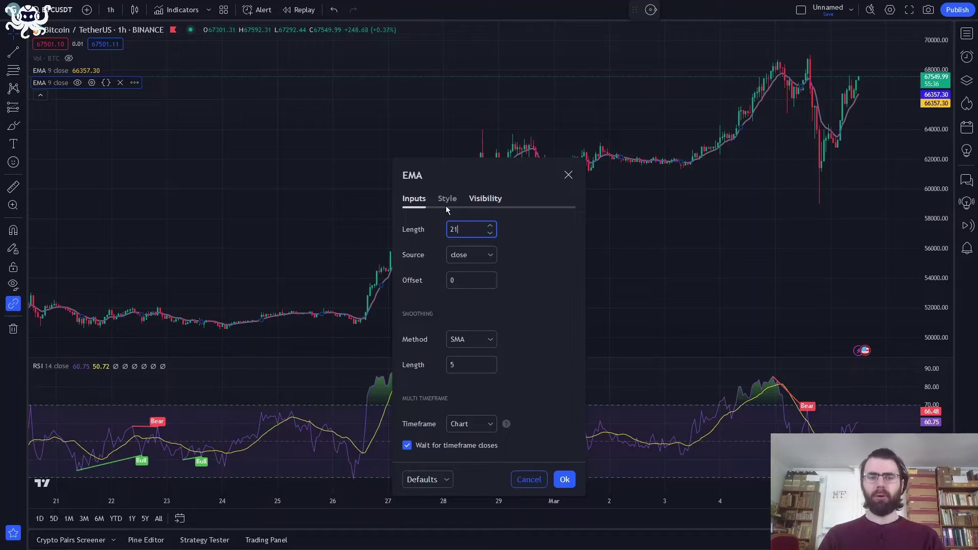
click(447, 206)
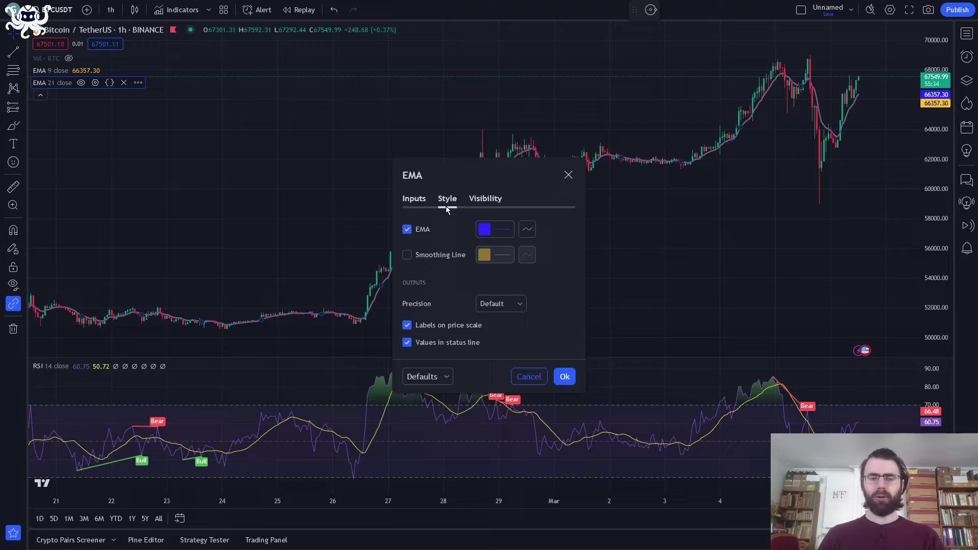
click(486, 236)
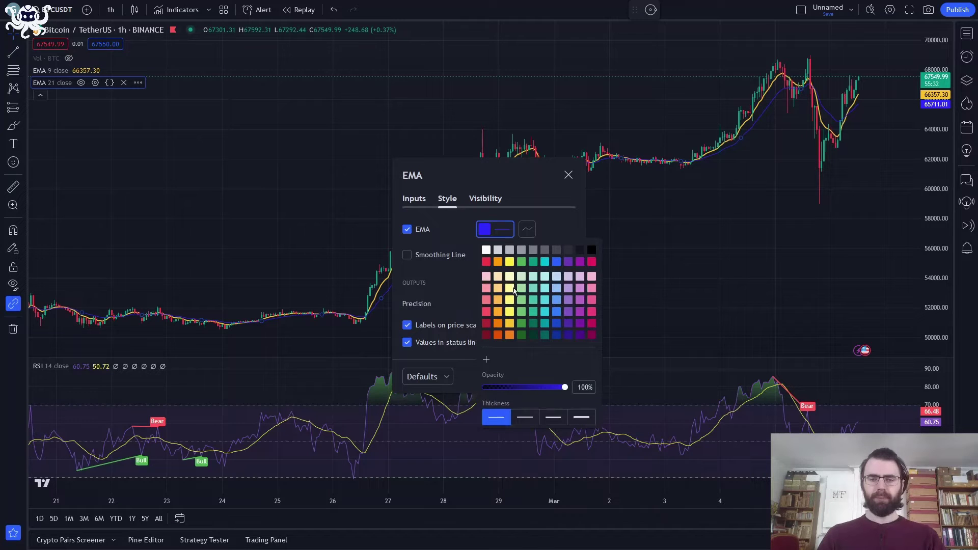
click(532, 324)
click(527, 416)
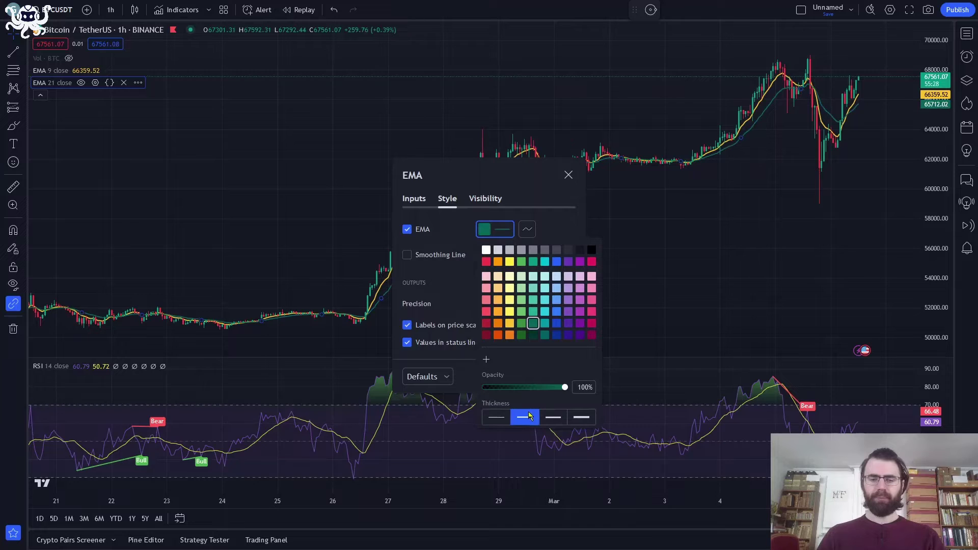
click(690, 327)
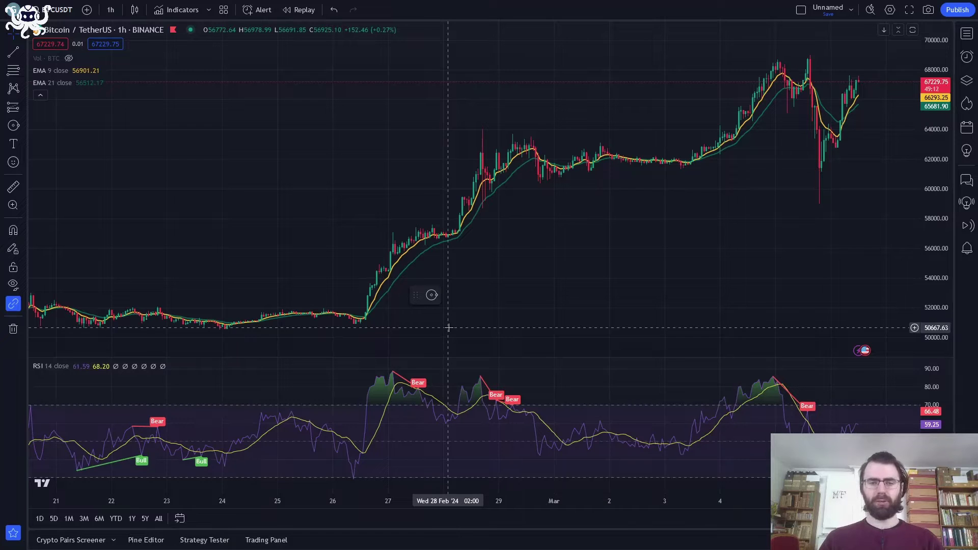
- Draw circles around the 26 Feb breakout candles and the 29 Feb pullback candles
click(433, 297)
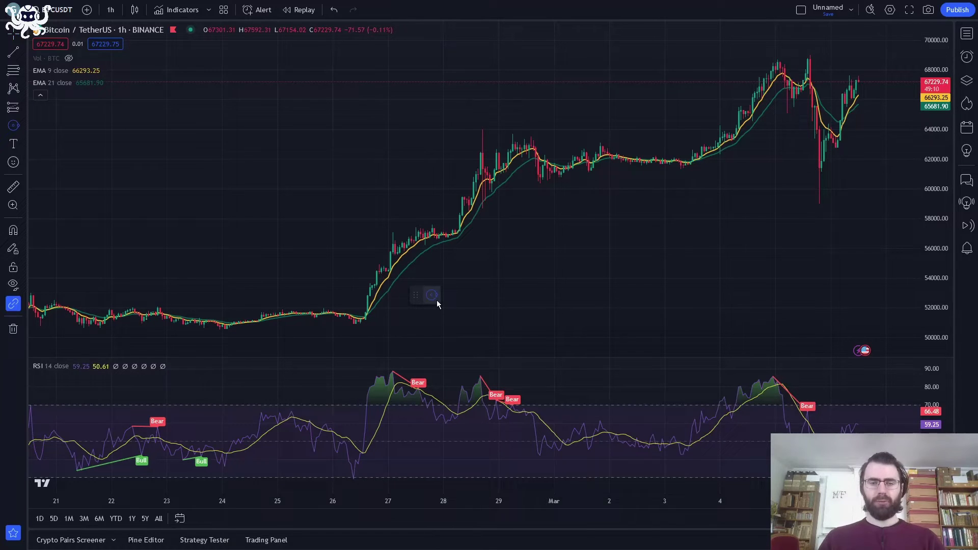
click(366, 316)
click(394, 305)
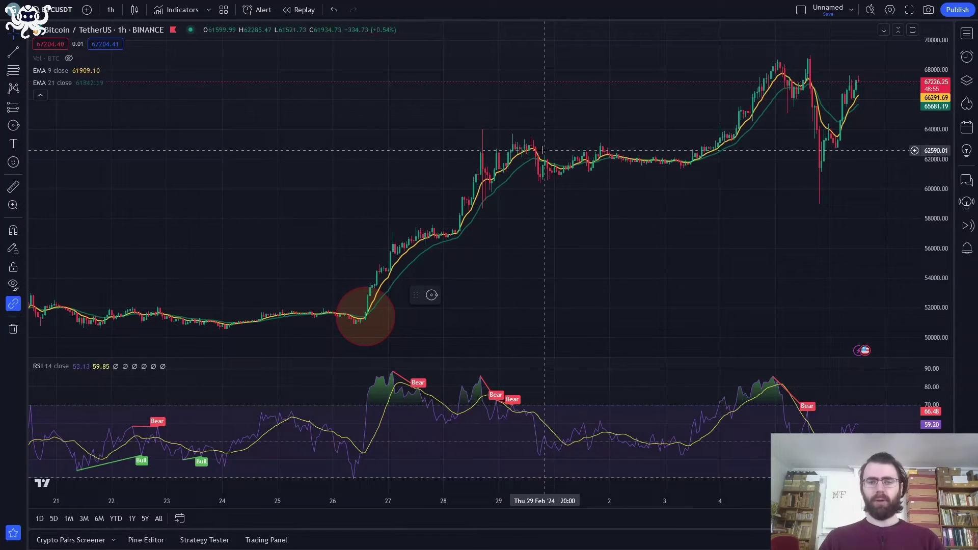
click(432, 295)
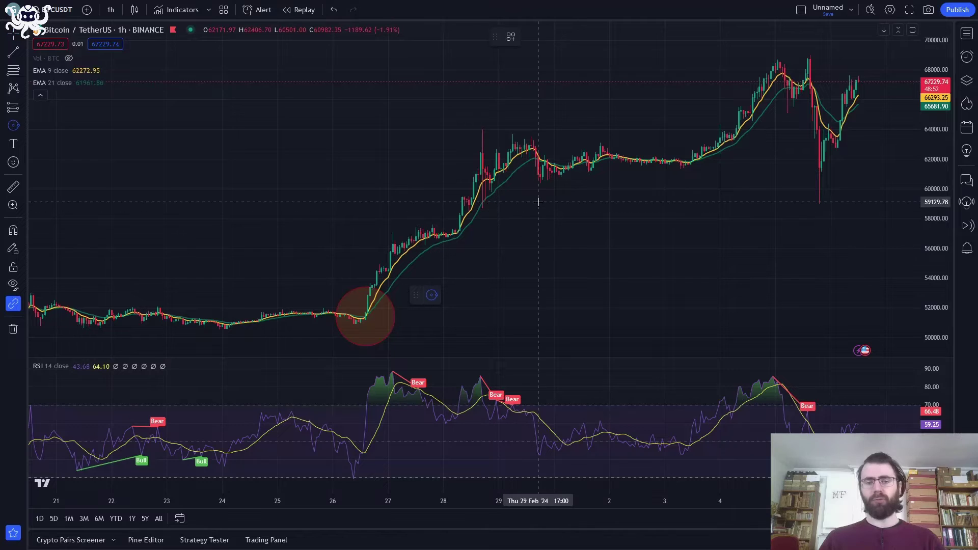
click(539, 163)
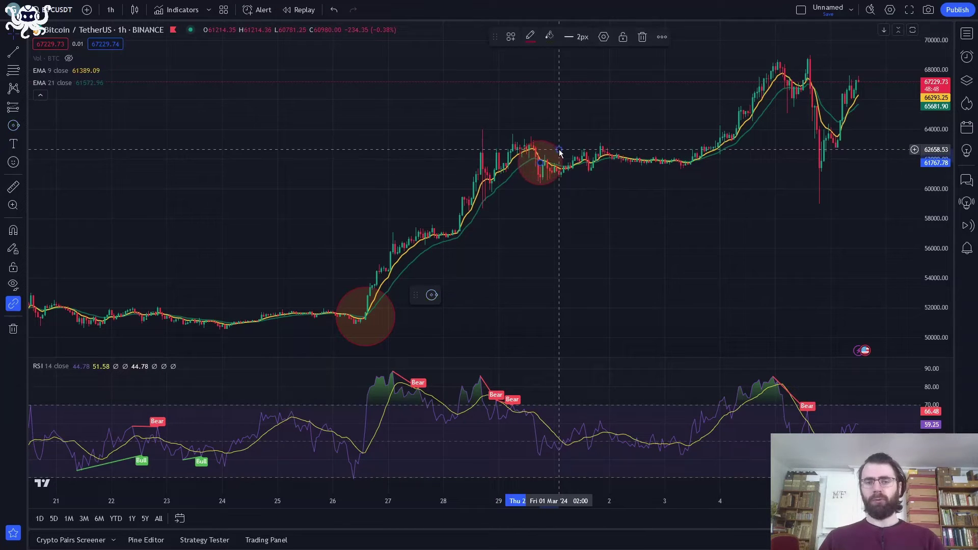
click(525, 128)
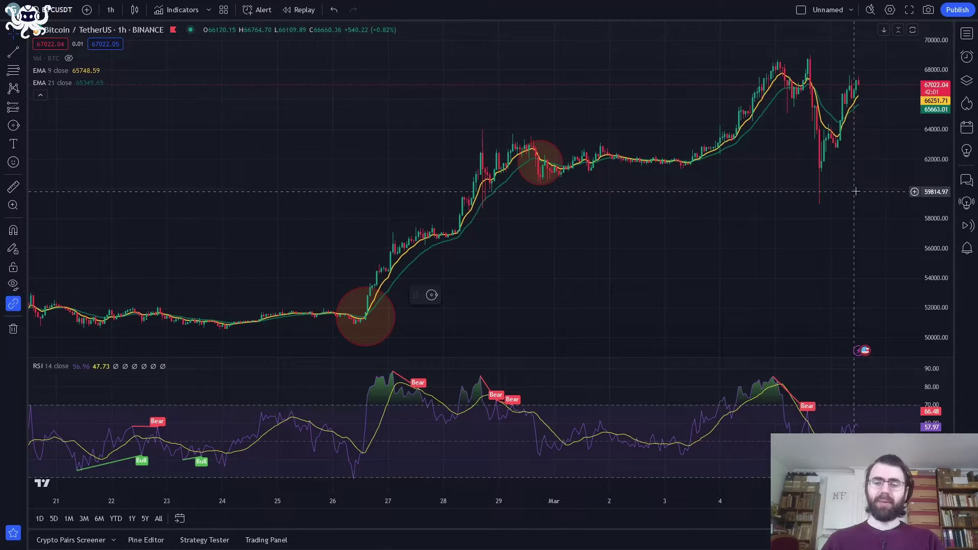
- Create a new BTCUSDT alert with condition Moving Up % (2.00% in 1 bar)
click(967, 58)
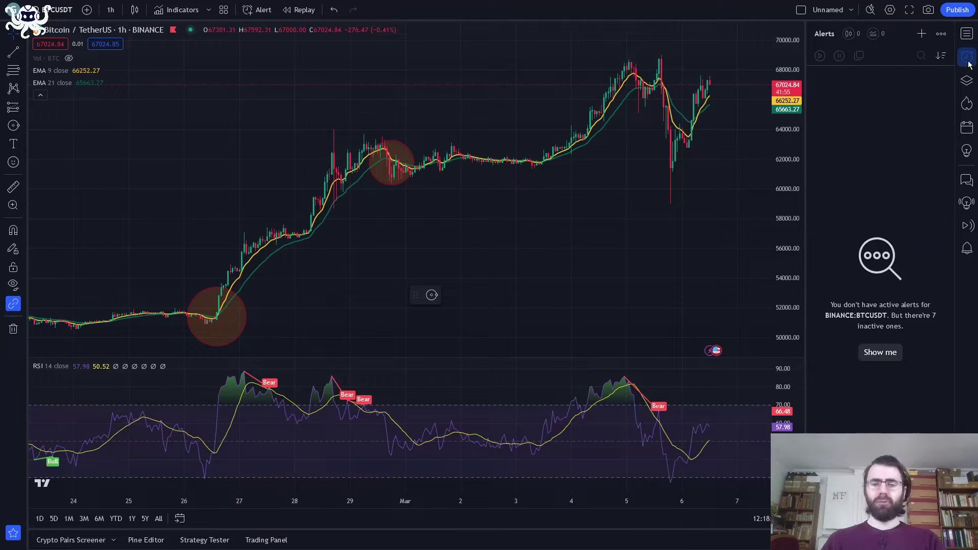
click(922, 34)
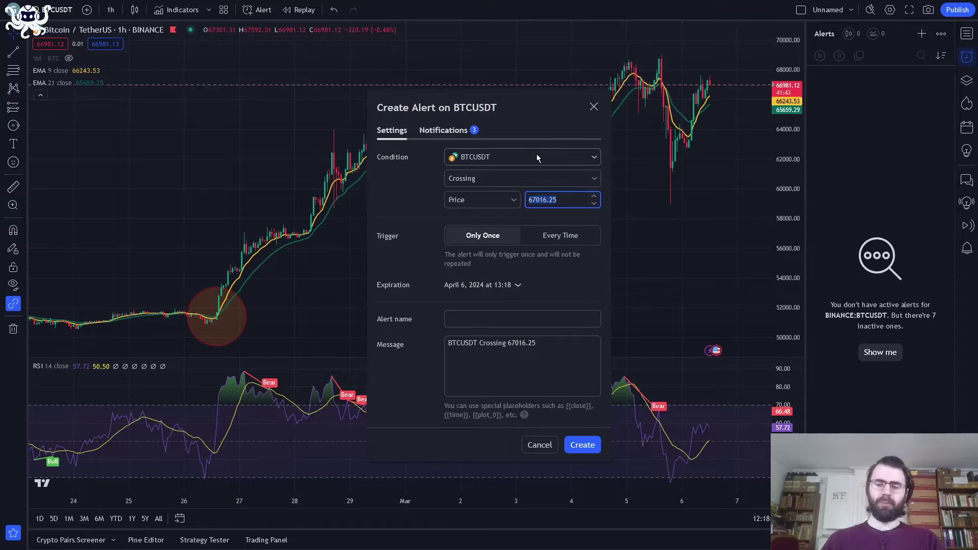
click(509, 177)
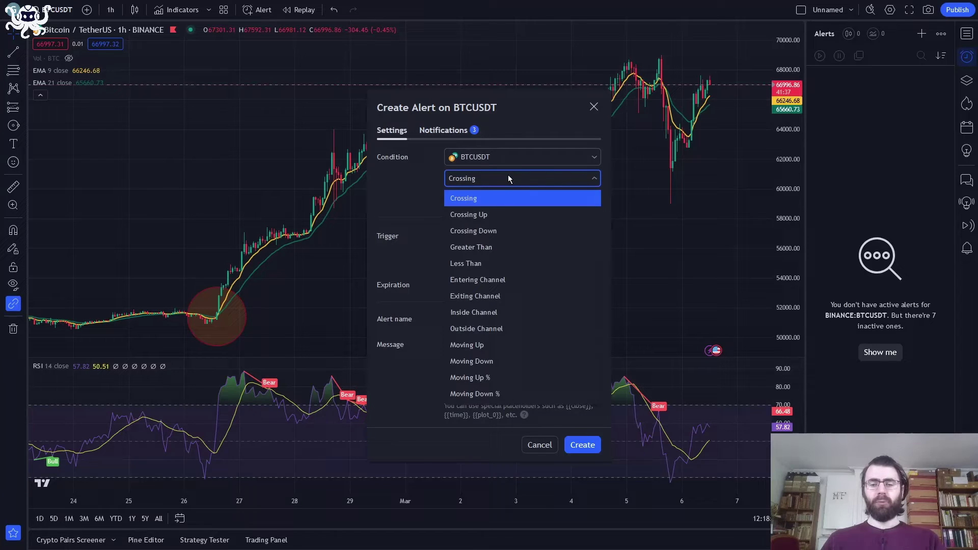
click(509, 177)
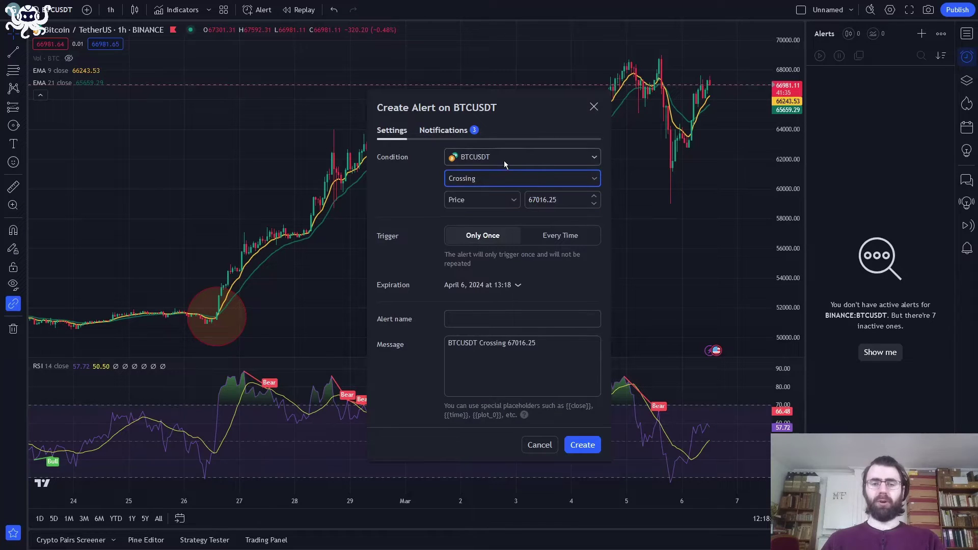
click(505, 163)
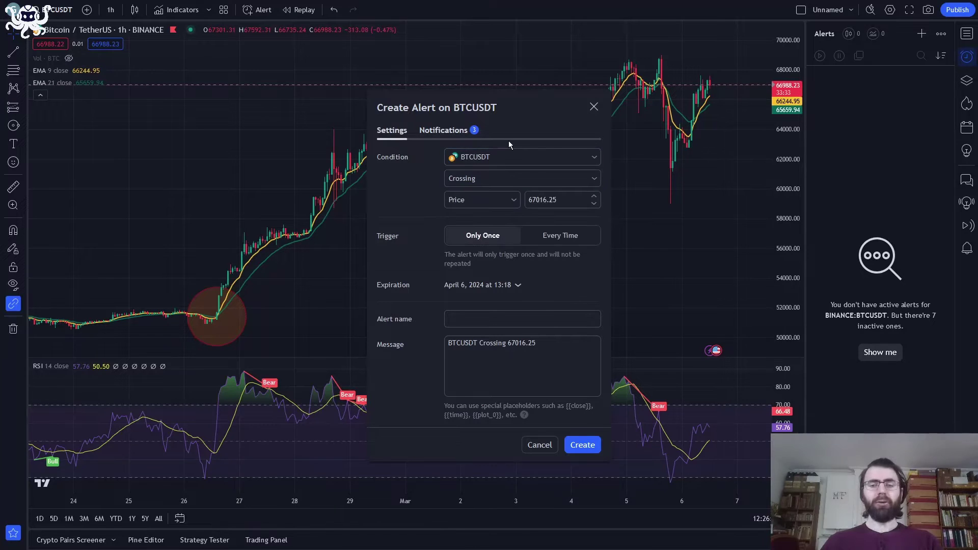
click(485, 178)
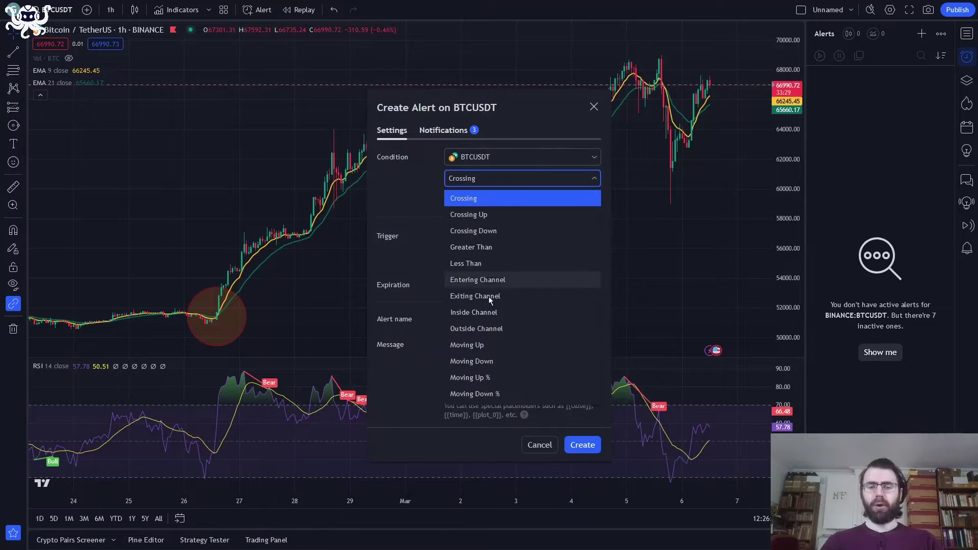
click(486, 377)
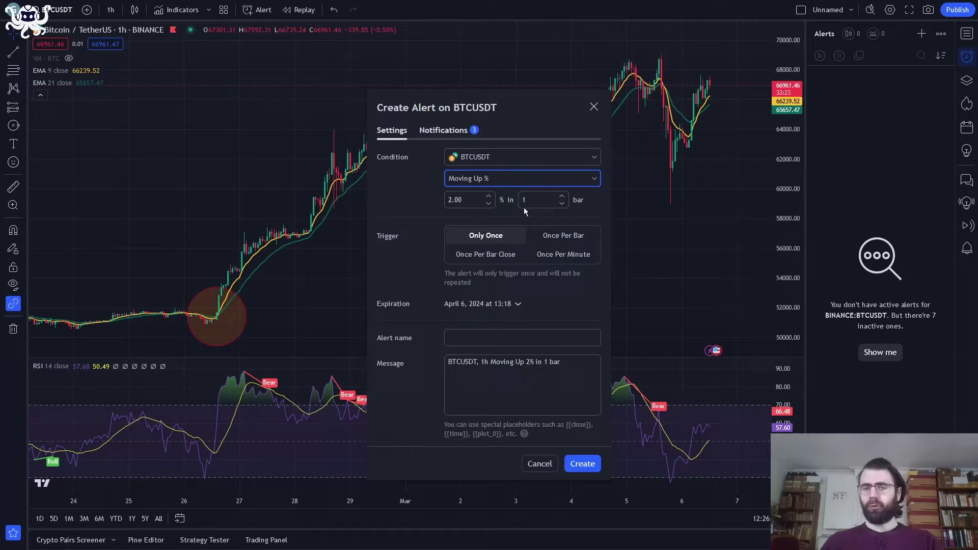
click(473, 203)
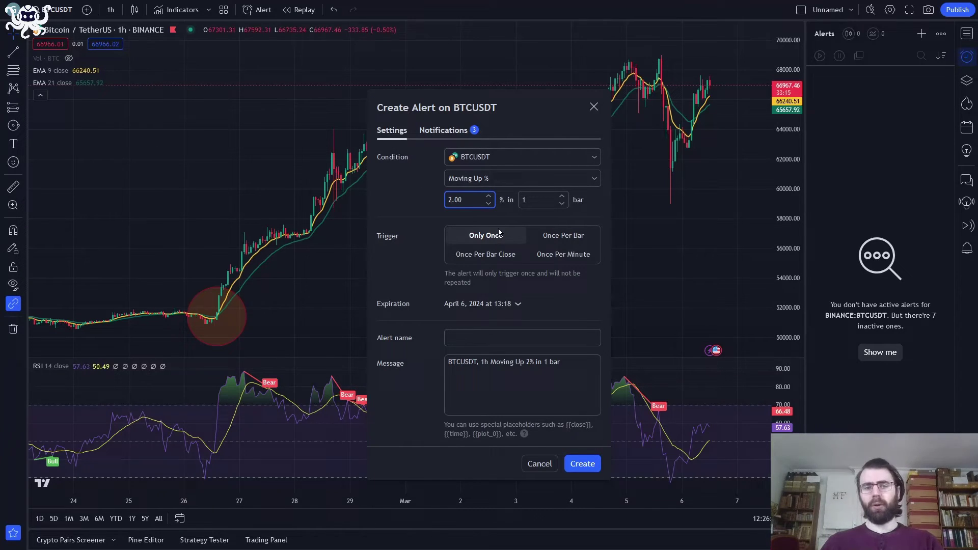
click(507, 180)
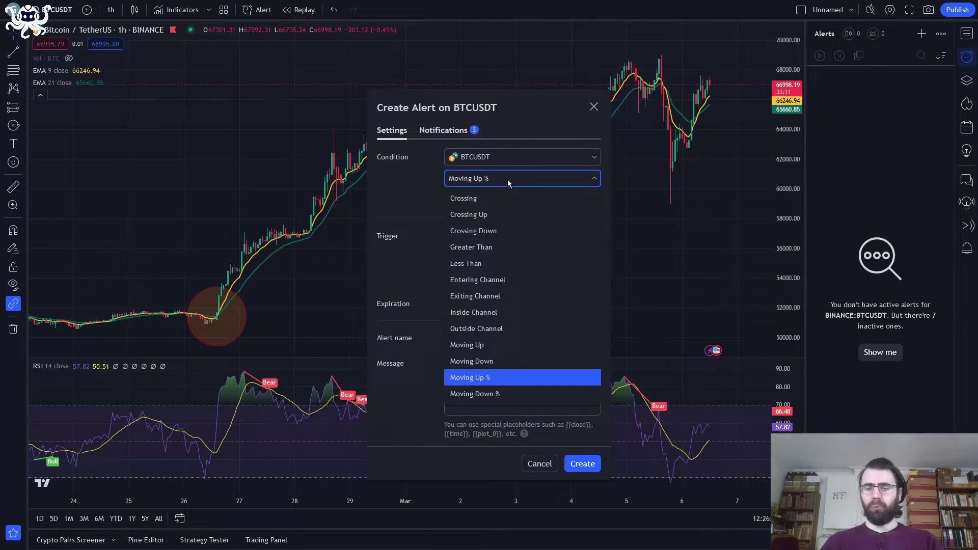
click(508, 185)
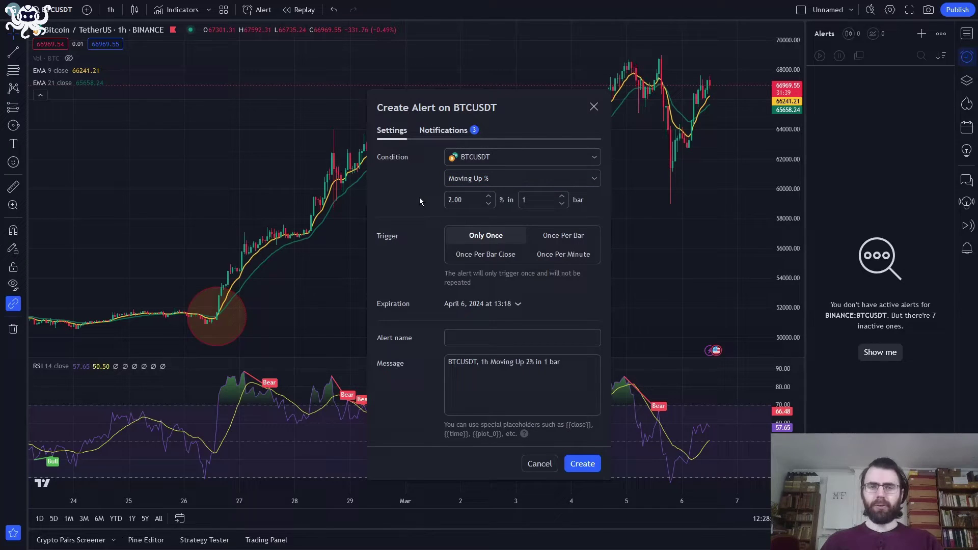
- Base the alert condition on EMA (9, close) instead of RSI (14, close)
click(475, 164)
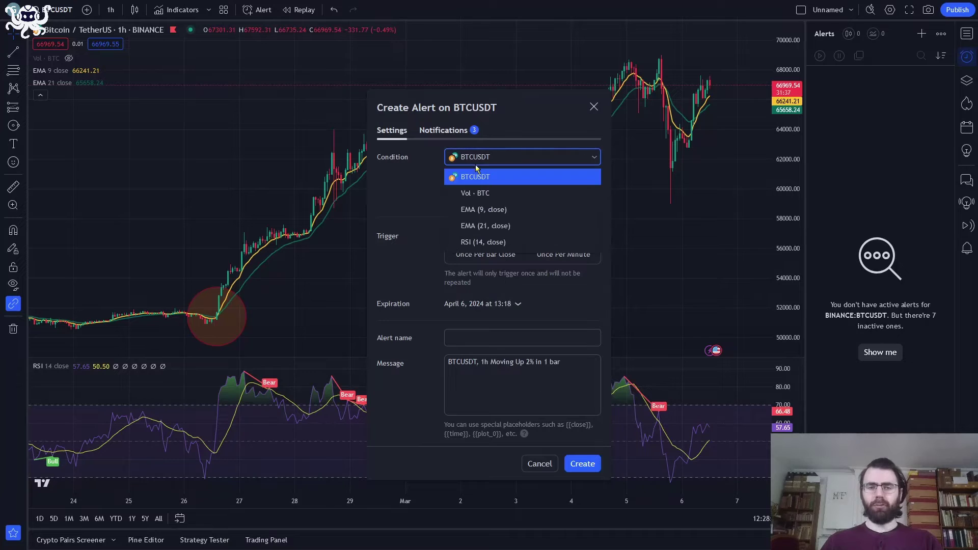
click(485, 243)
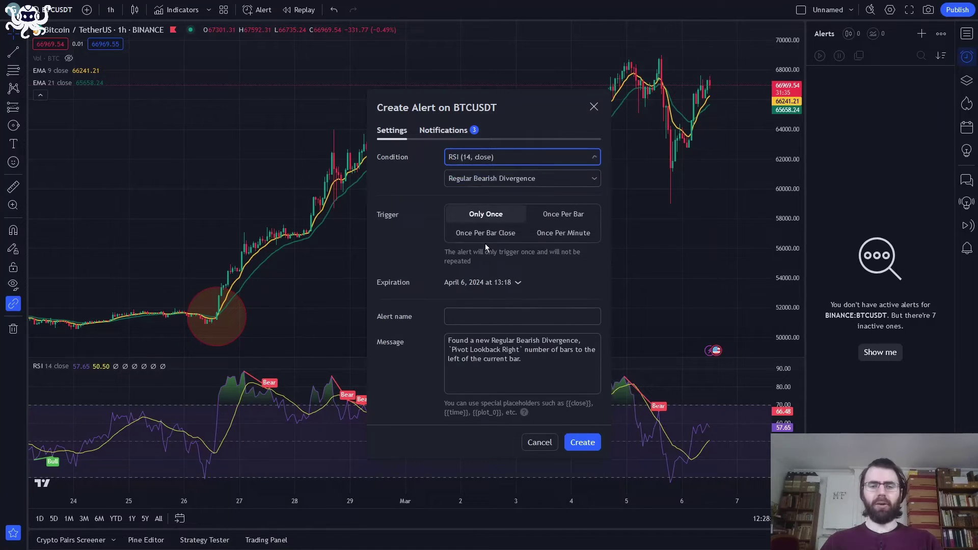
click(494, 182)
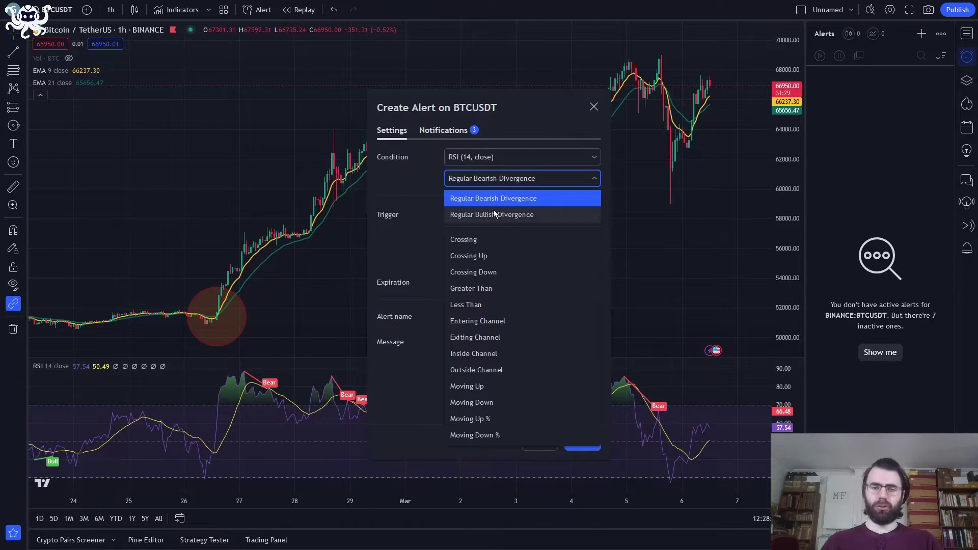
click(493, 202)
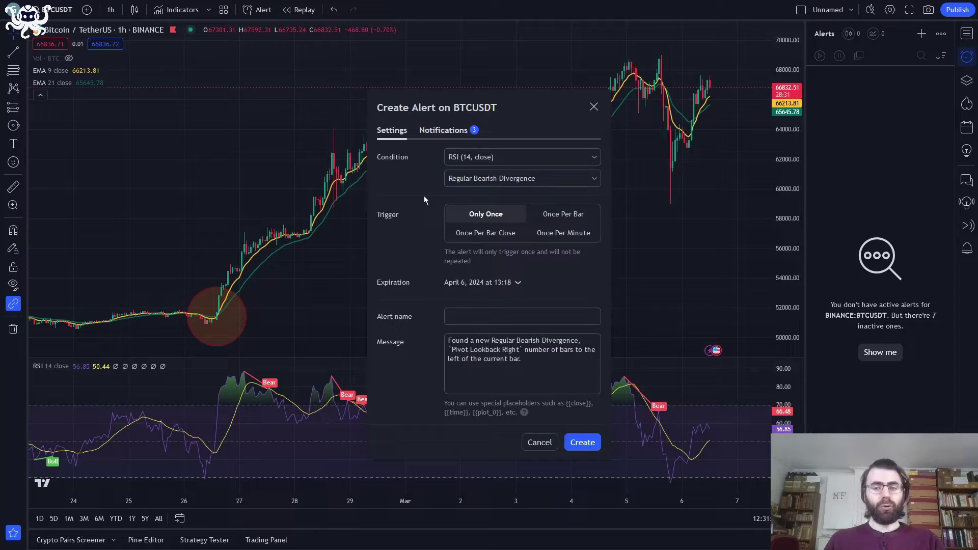
click(494, 156)
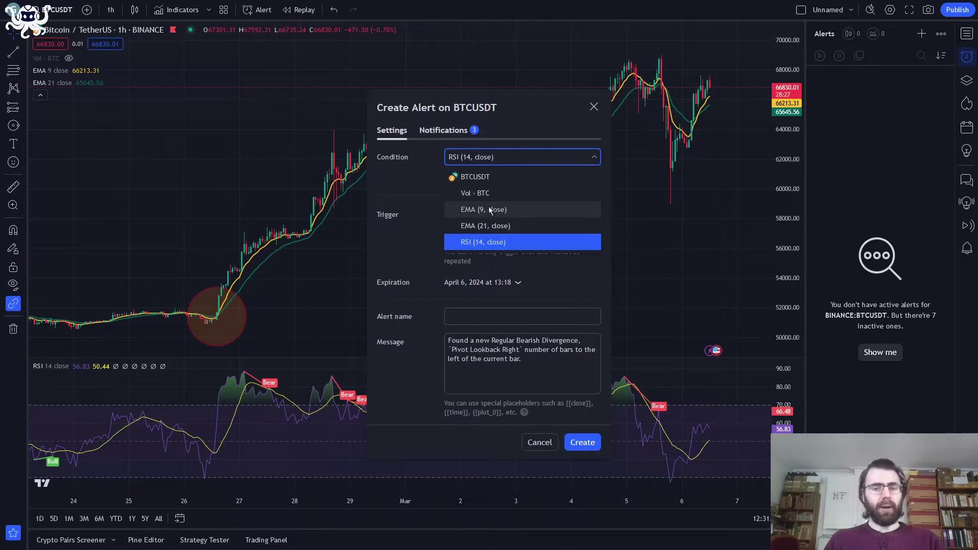
click(489, 210)
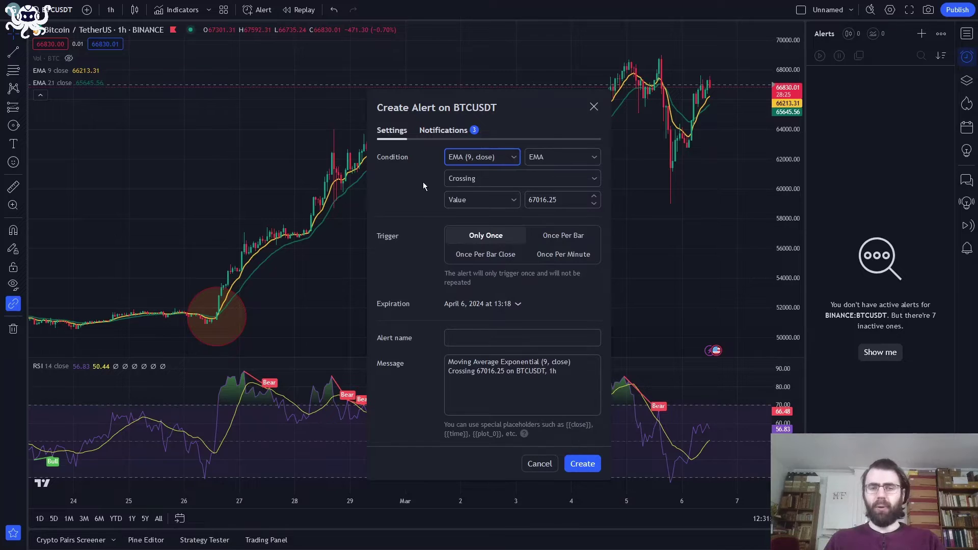
- Make the condition Crossing Down against EMA (21, close)
click(460, 178)
click(468, 214)
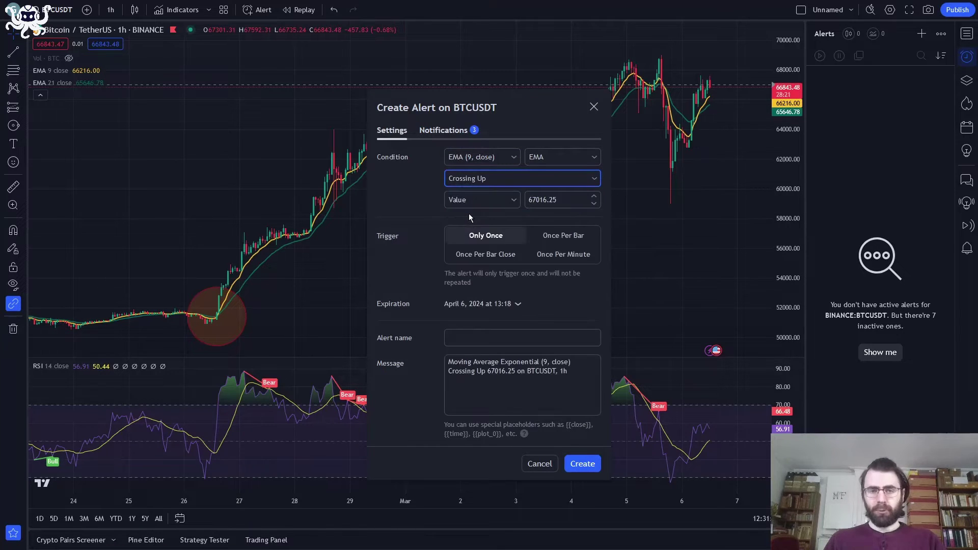
click(469, 200)
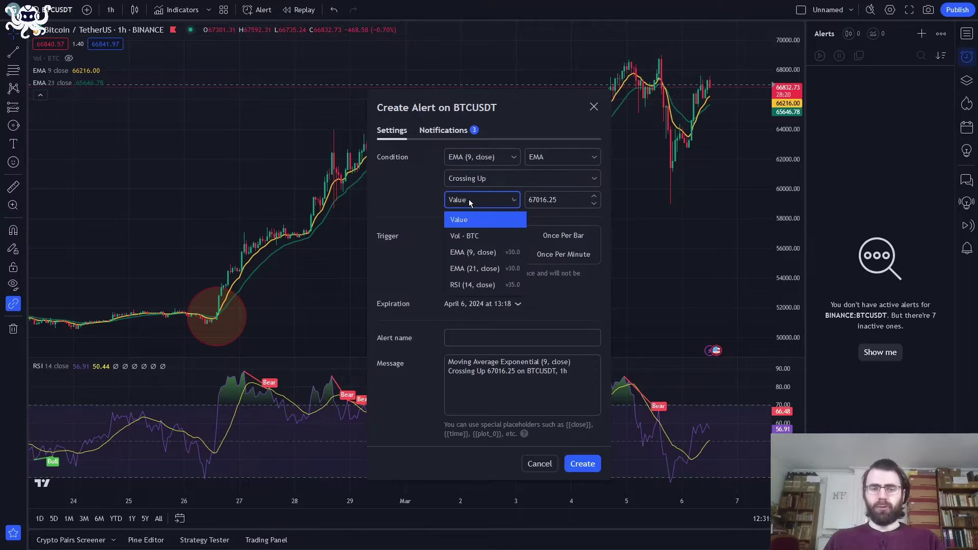
click(483, 267)
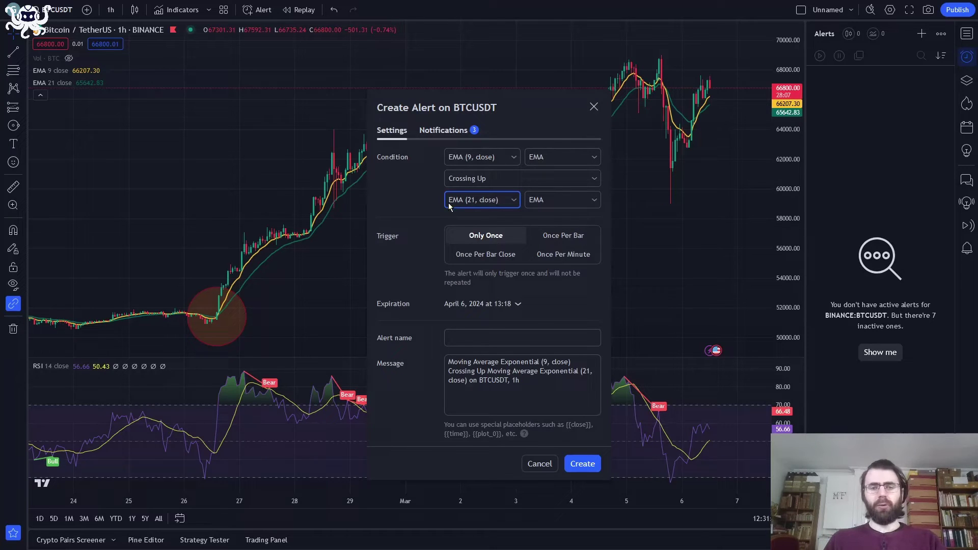
click(483, 177)
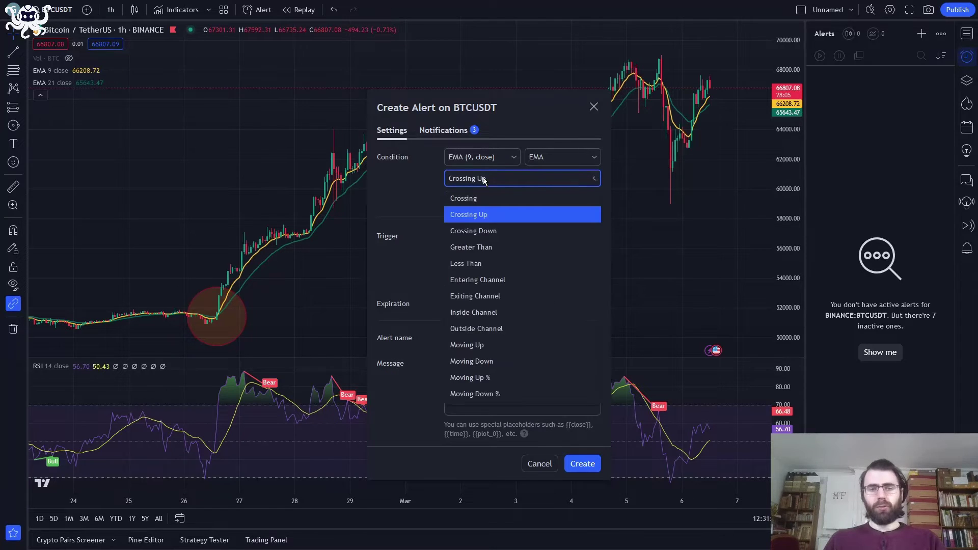
click(480, 234)
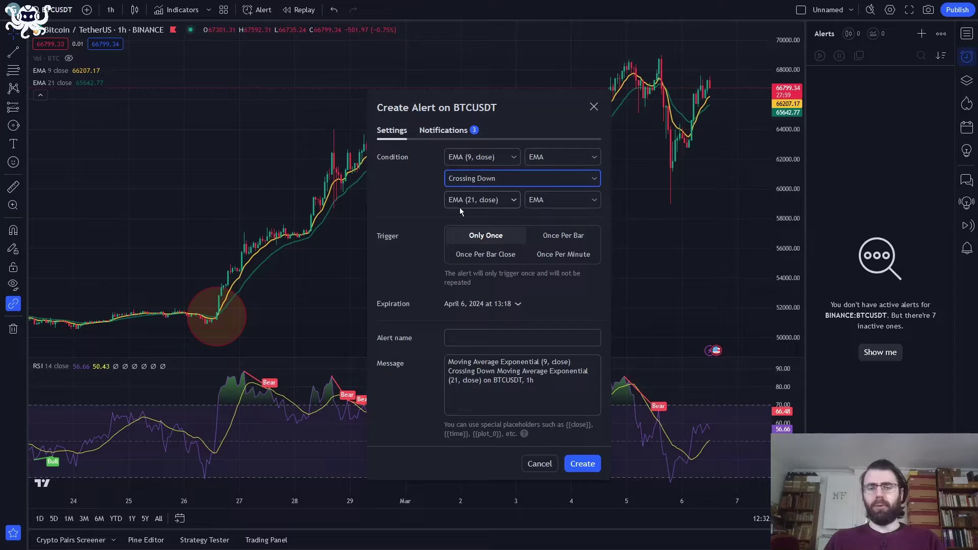
click(404, 282)
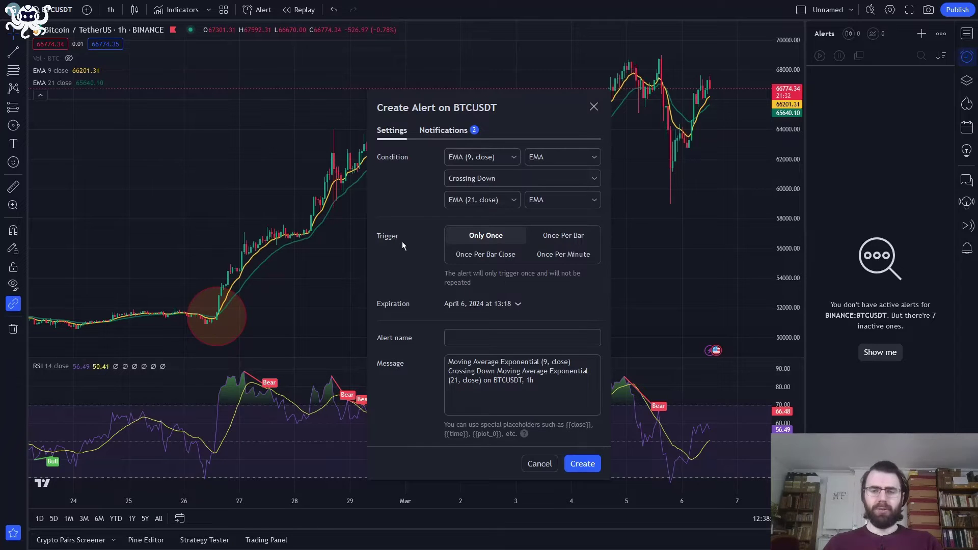
- Configure the alert condition as BTCUSDT, Crossing, Price, with value 60000.00
click(469, 161)
click(471, 176)
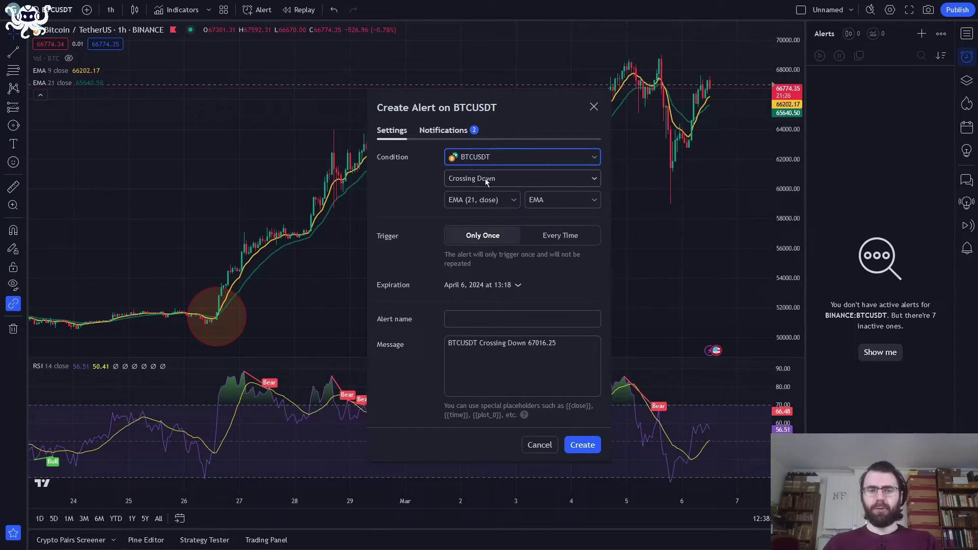
click(485, 178)
click(484, 195)
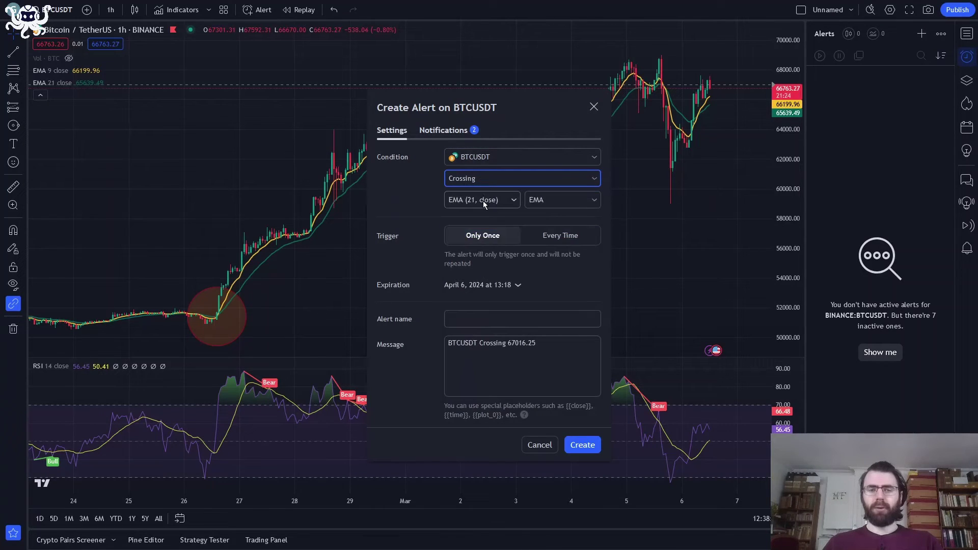
click(483, 200)
click(460, 219)
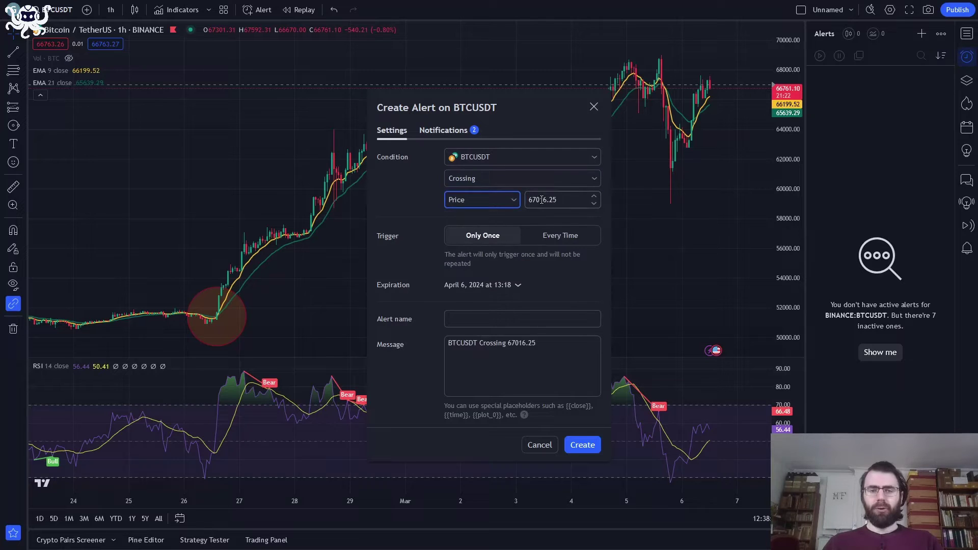
double_click(542, 200)
text(60000.00)
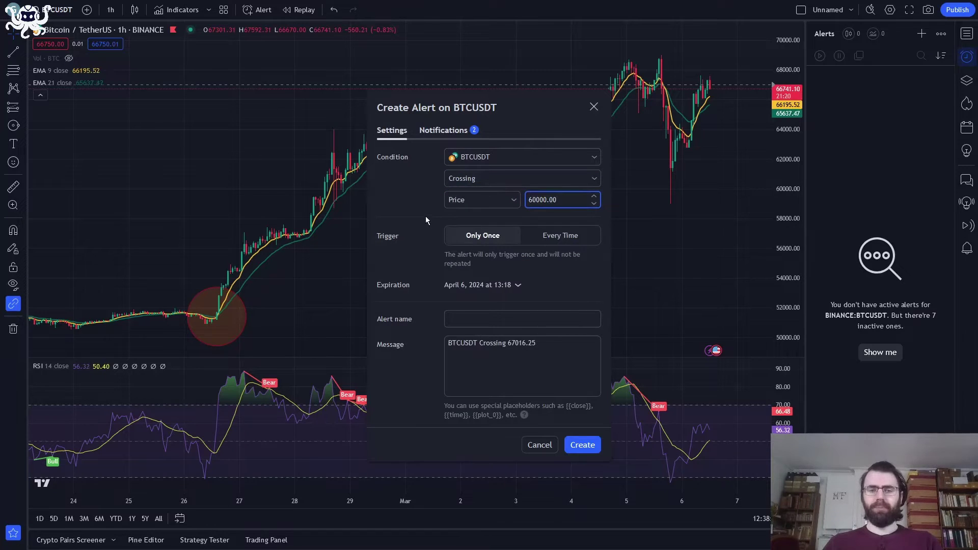
click(426, 218)
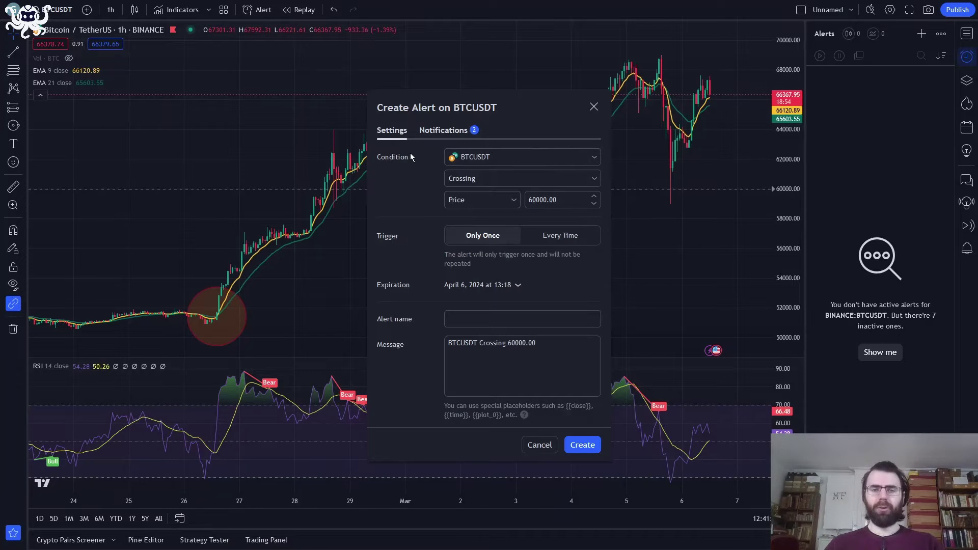
- Enable Webhook URL in the alert's notifications, then expand the Sell BTC automation's '3. Setup automation' step
click(424, 133)
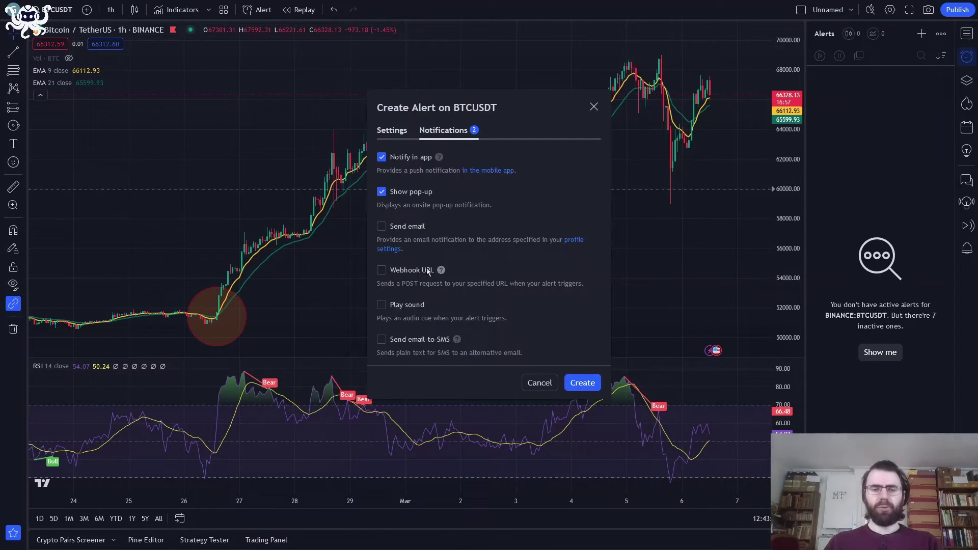
click(402, 275)
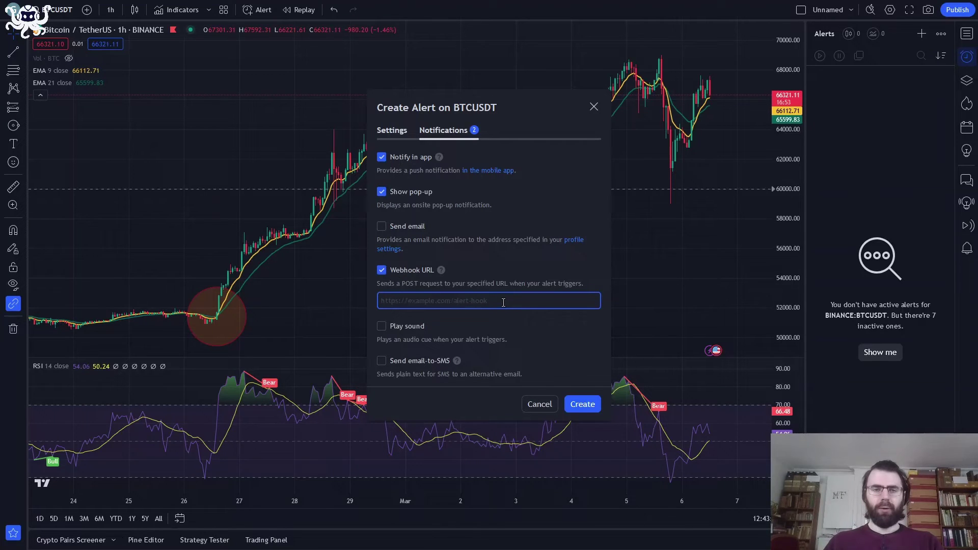
key(alt+Tab)
key(alt+Tab)
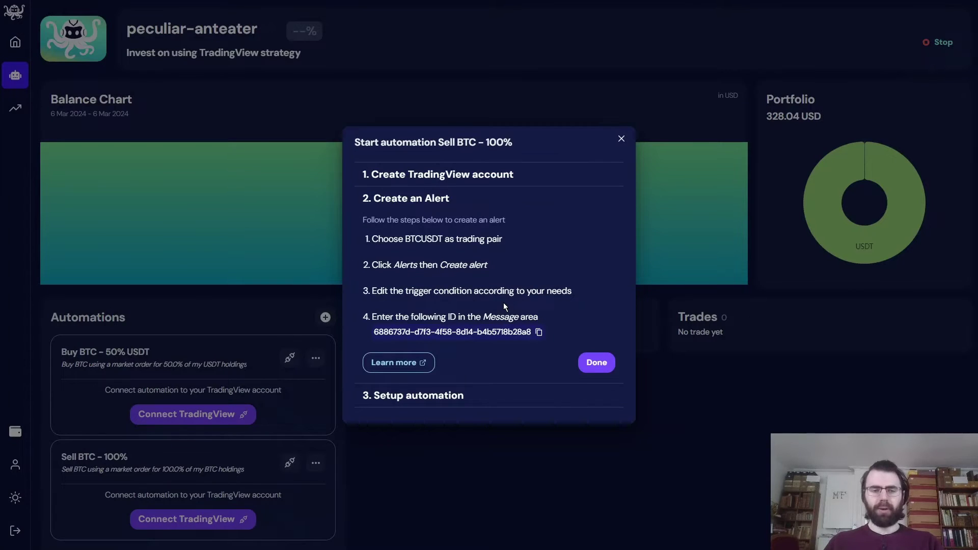
click(427, 397)
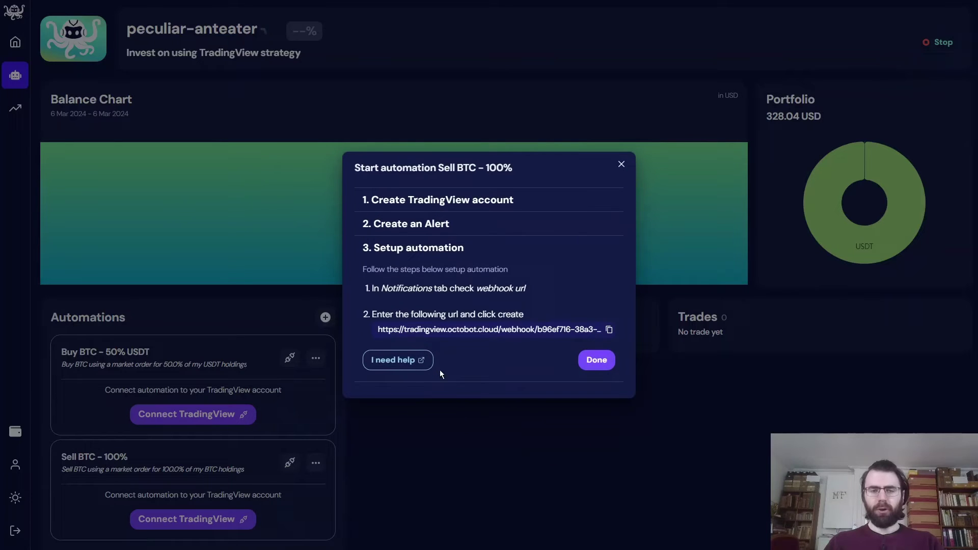
- Copy the OctoBot webhook address and paste it into TradingView's Webhook URL field
click(482, 334)
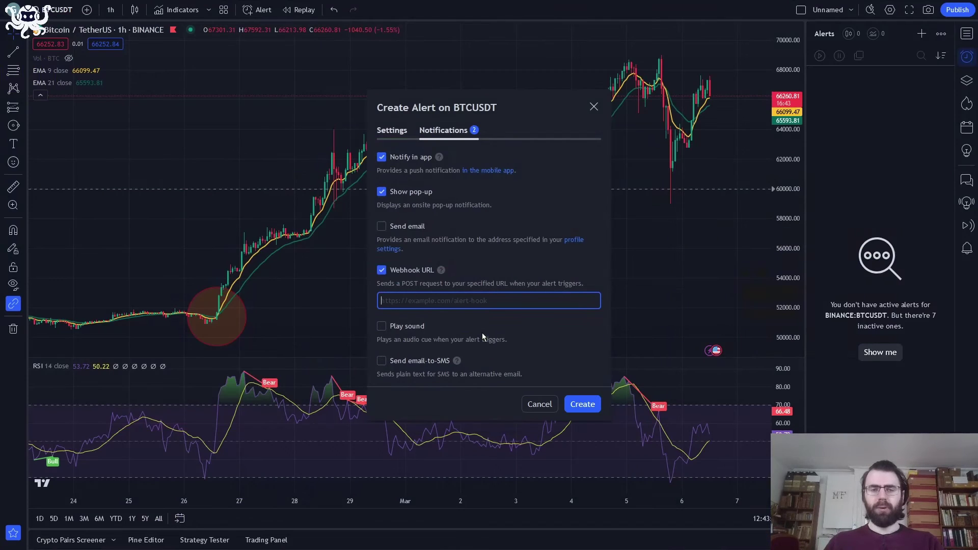
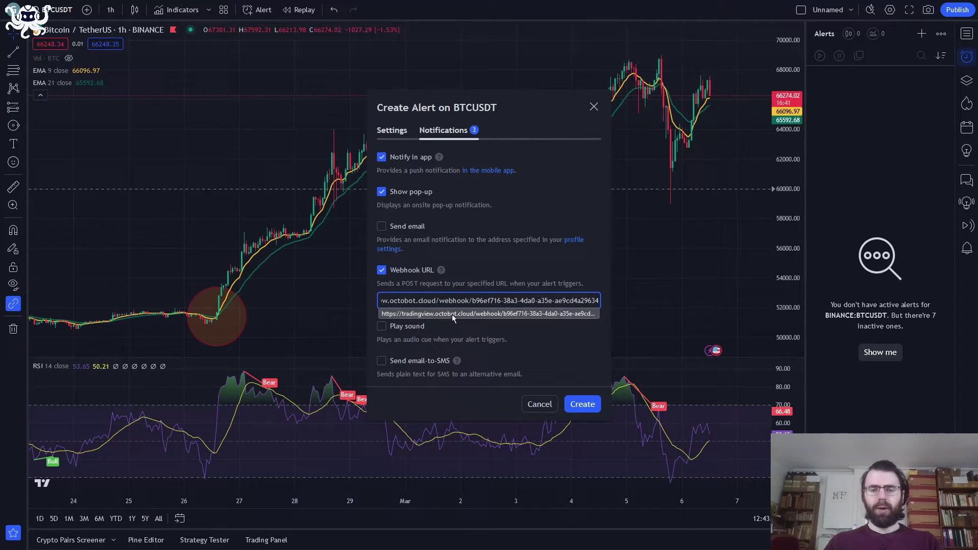
click(531, 283)
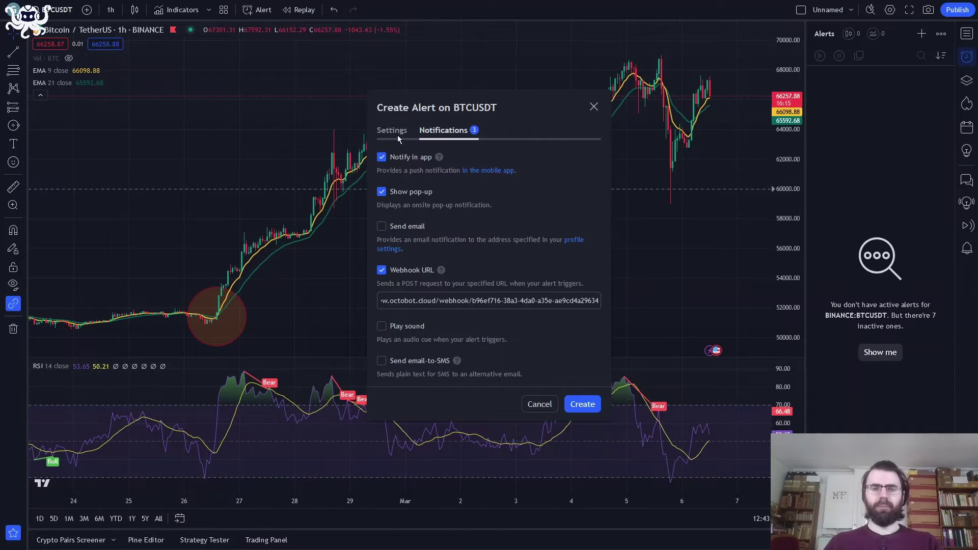
- Name the alert 'buy BTC' in its Settings tab
click(397, 134)
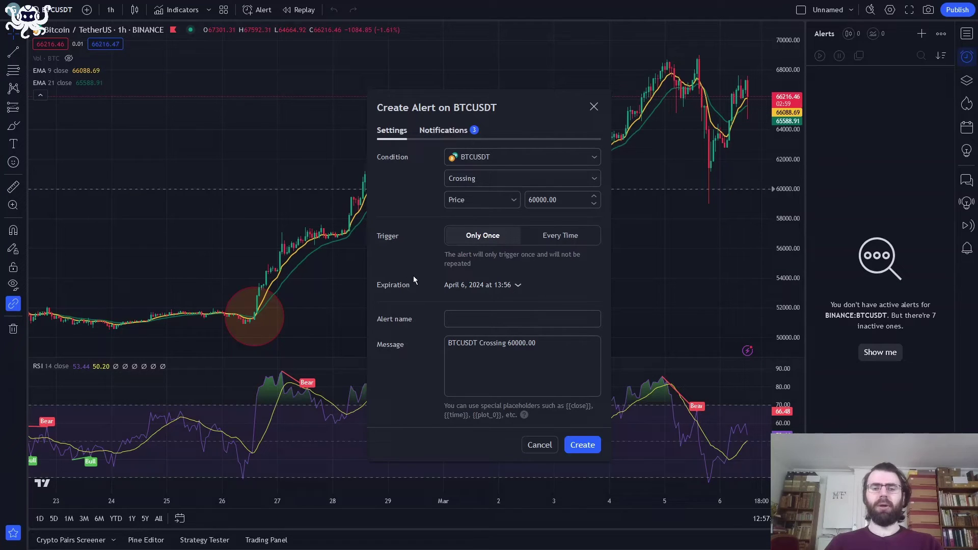
click(454, 318)
text(buy BTC)
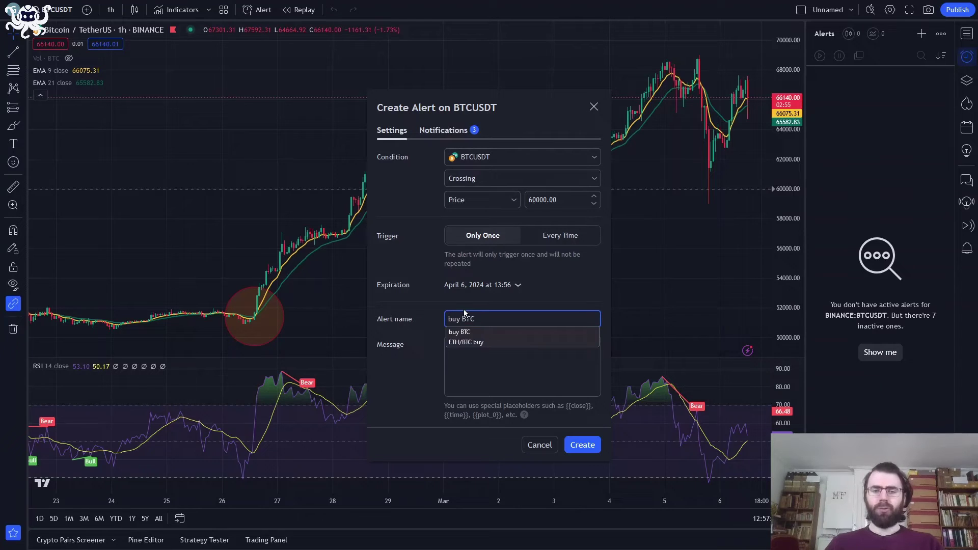
- Delete the alert's default message text, then return to OctoBot Cloud
click(525, 344)
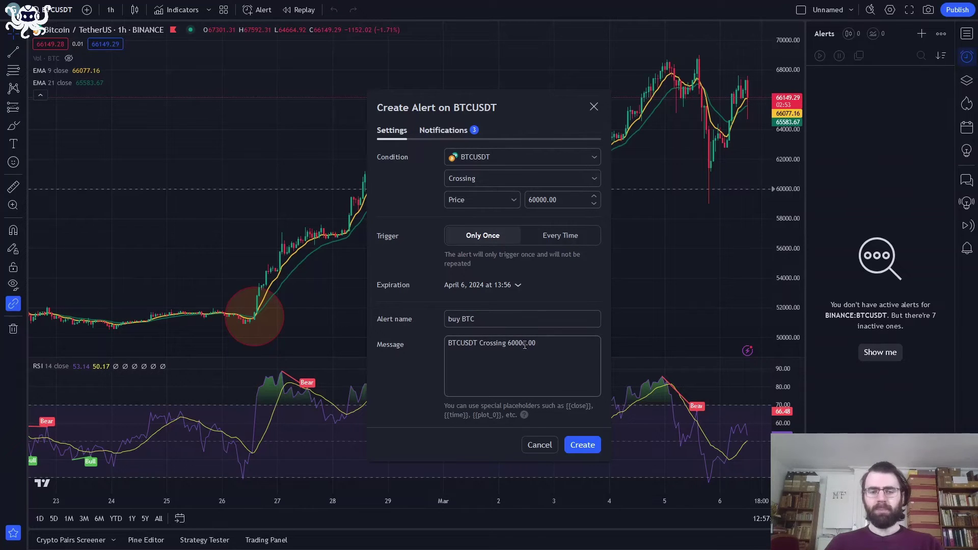
key(ctrl+a)
key(BackSpace)
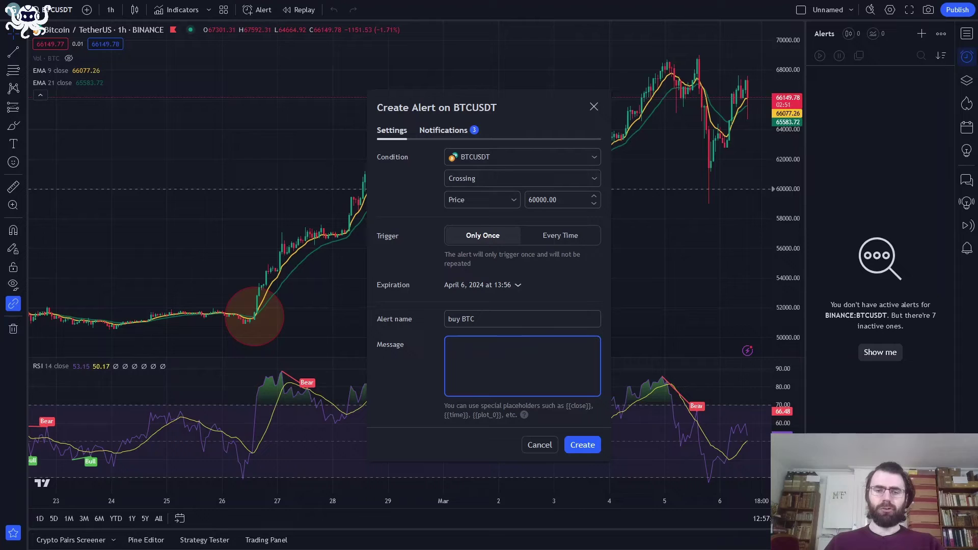
click(426, 365)
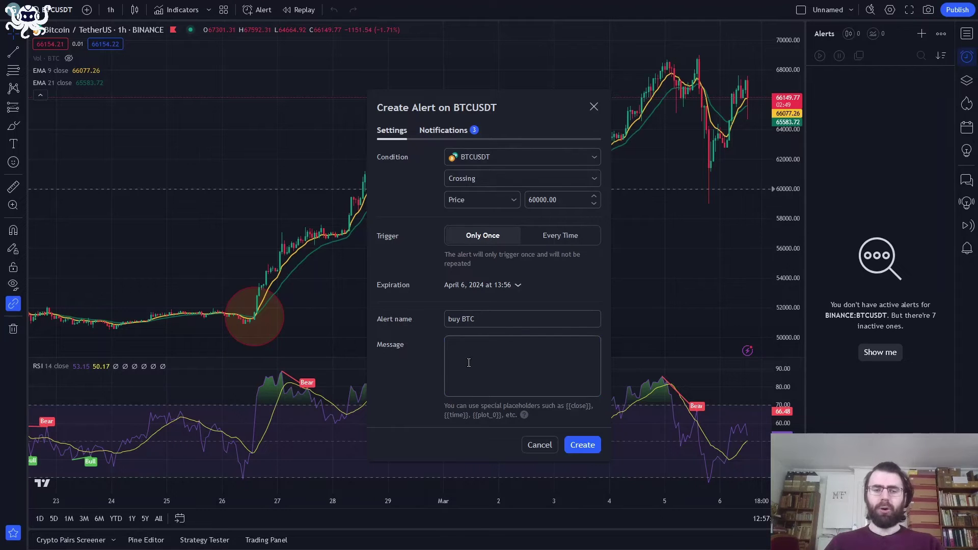
key(alt+Tab)
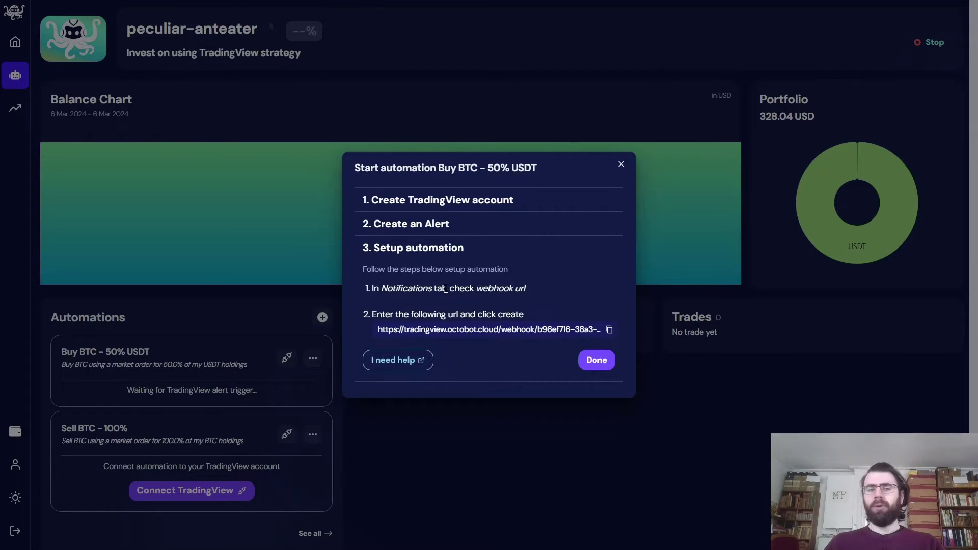
- Expand '2. Create an Alert' for the Buy BTC automation and copy its alert ID
click(405, 230)
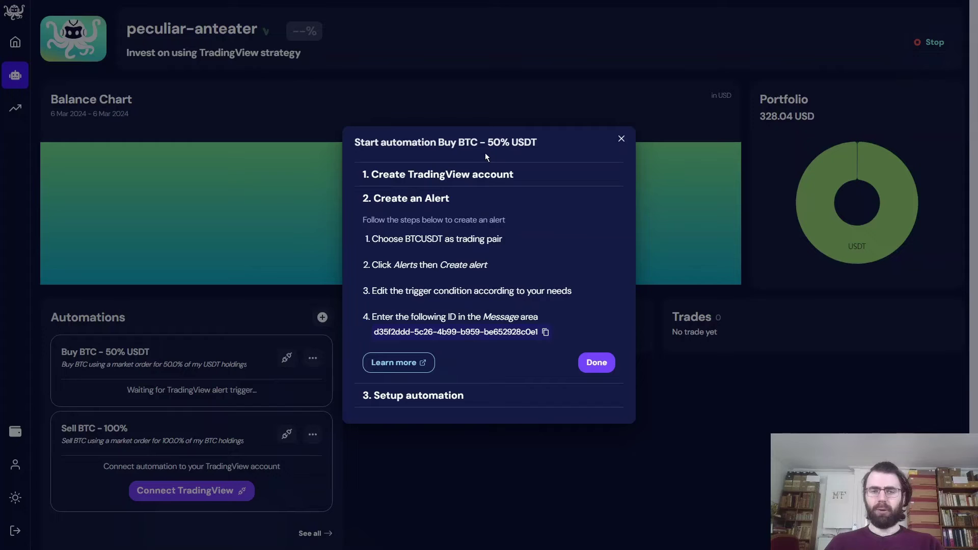
click(460, 337)
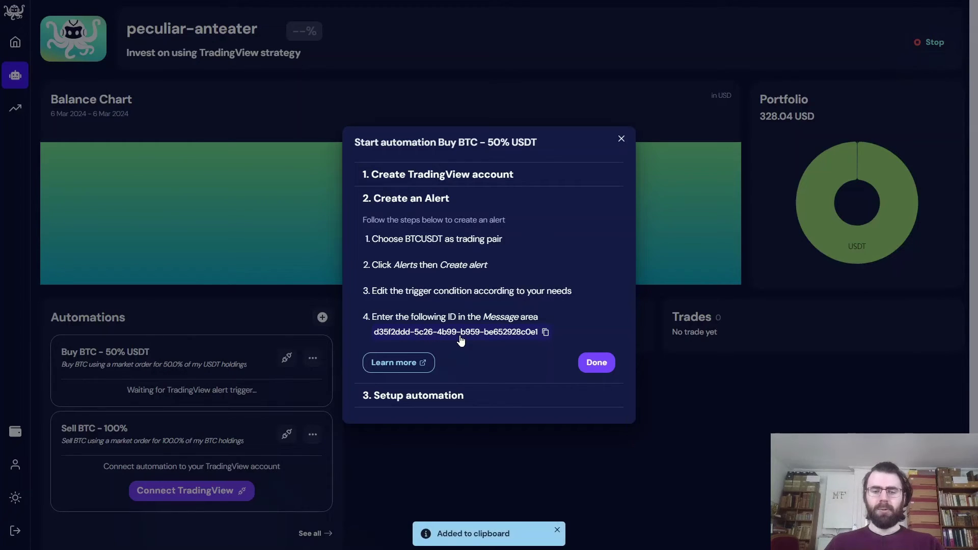
key(alt+Tab)
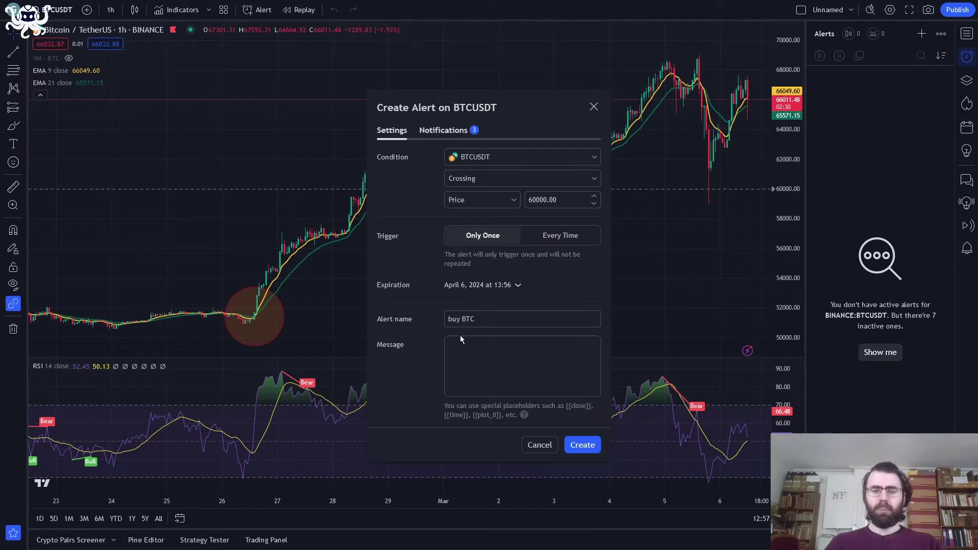
- Paste the Buy BTC automation ID as the message and create the buy BTC alert
click(463, 354)
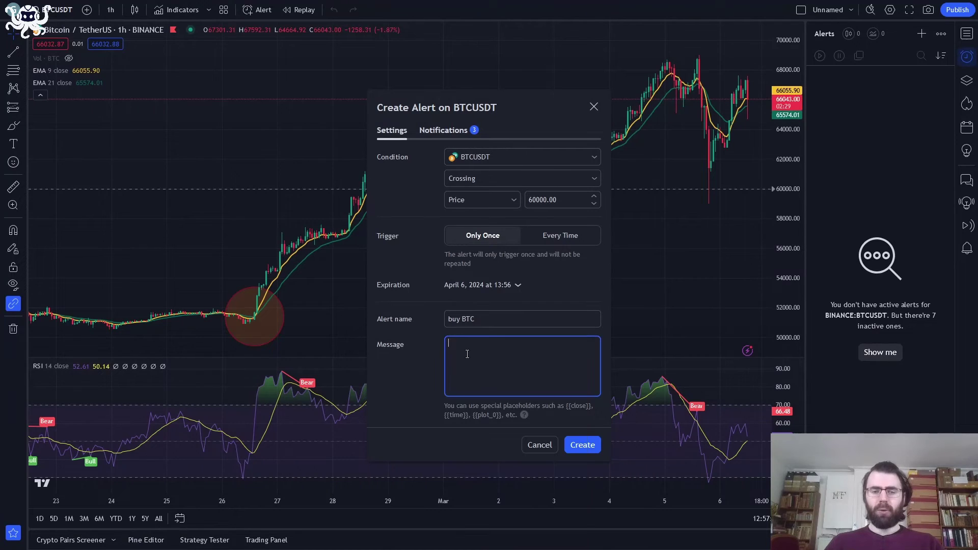
right_click(466, 353)
click(464, 354)
text(d35f2ddd-5c26-4b99-b959-be652928c0e1)
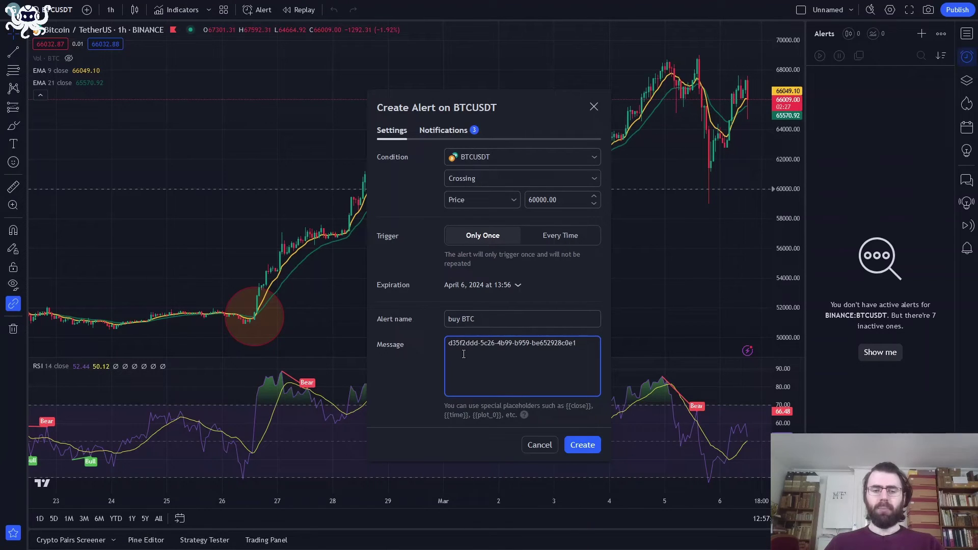
click(579, 446)
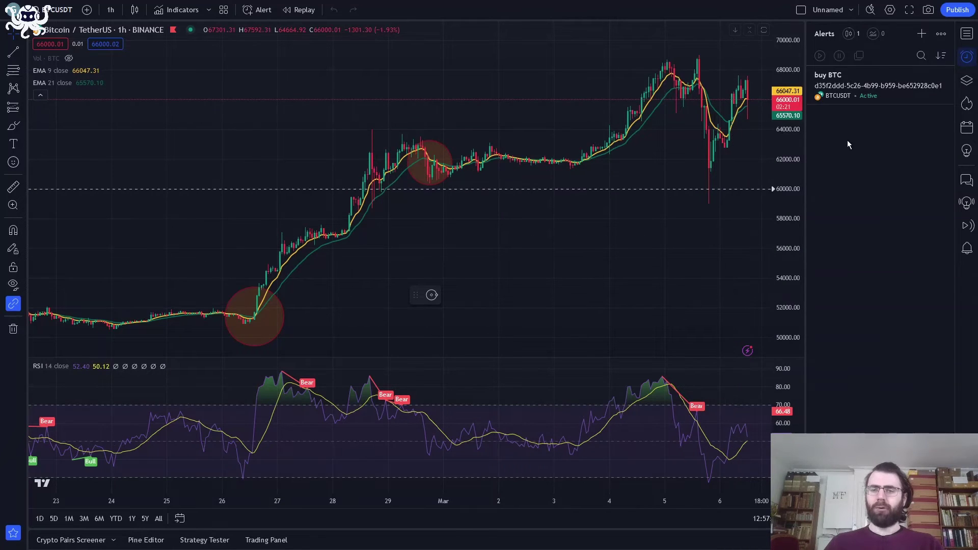
mouse_move(848, 96)
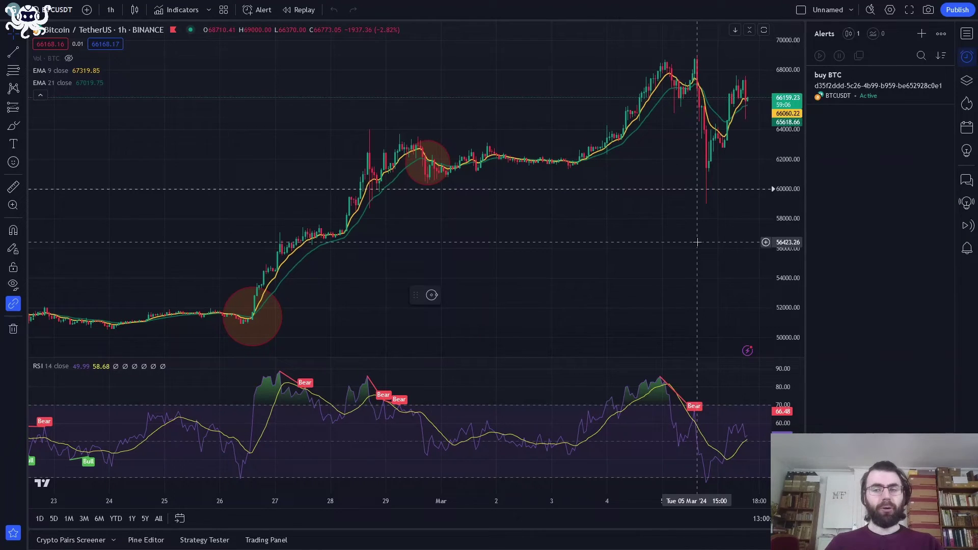
- Start a new BTCUSDT alert at price 70000 named 'sell BTC' and focus its message
click(920, 34)
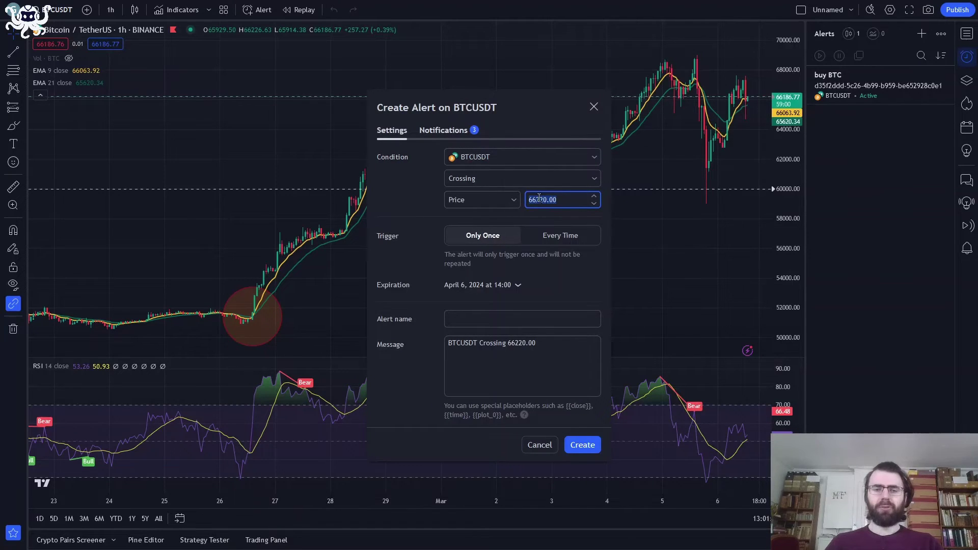
text(70000)
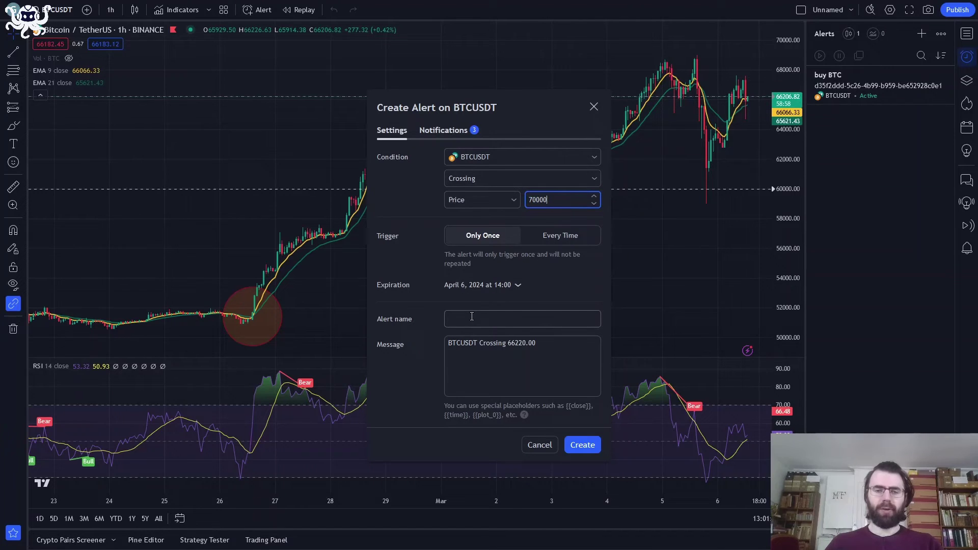
click(472, 316)
text(sell BT)
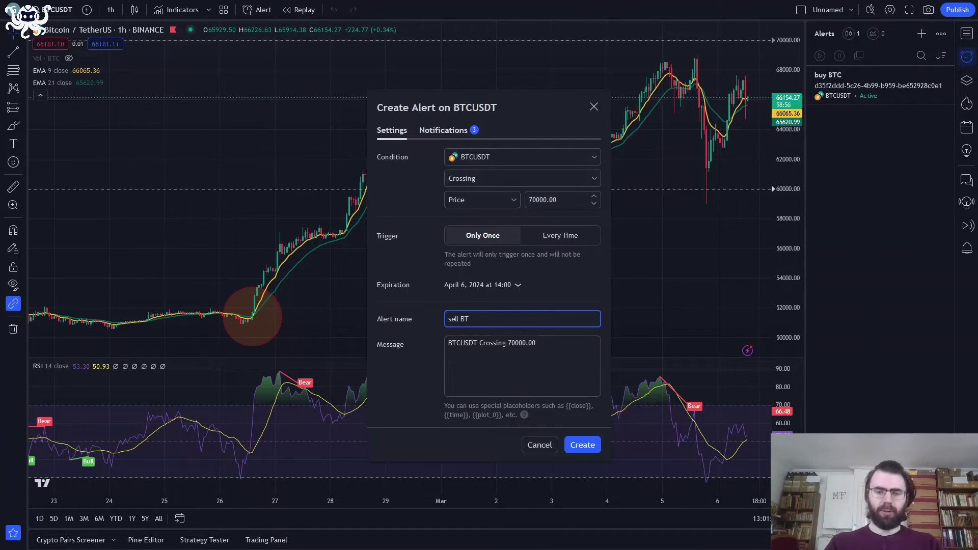
text(C)
click(470, 350)
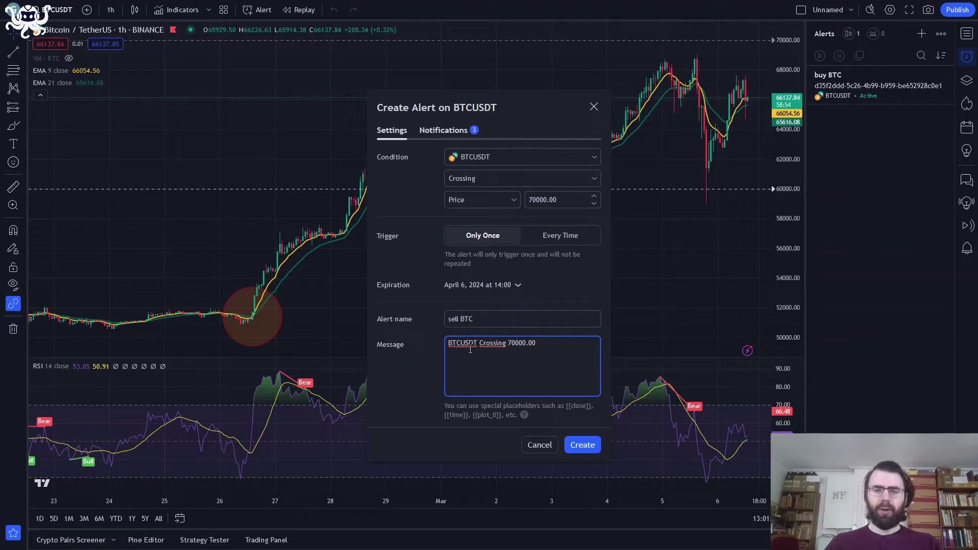
- Close the Buy BTC setup, start the Sell BTC - 100% automation, and copy its ID
key(alt+Tab)
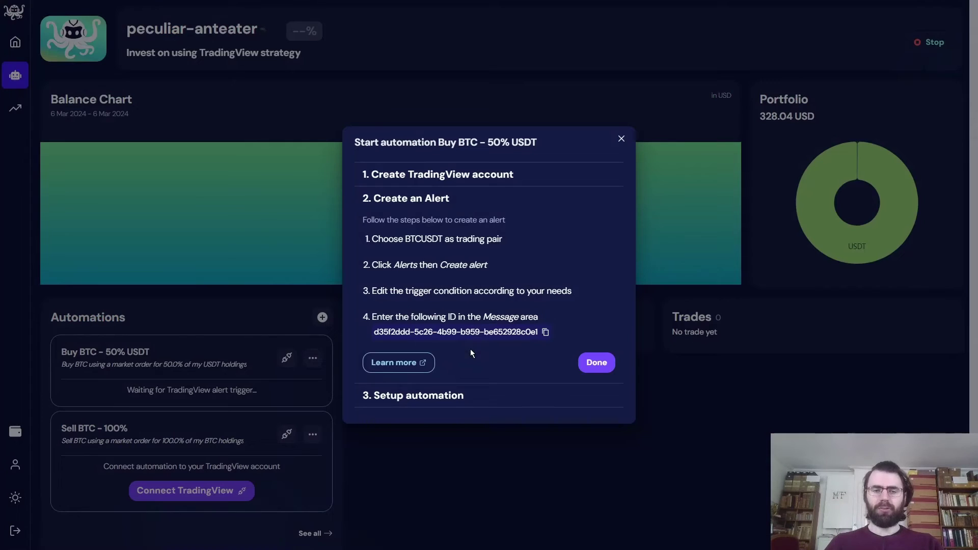
click(283, 363)
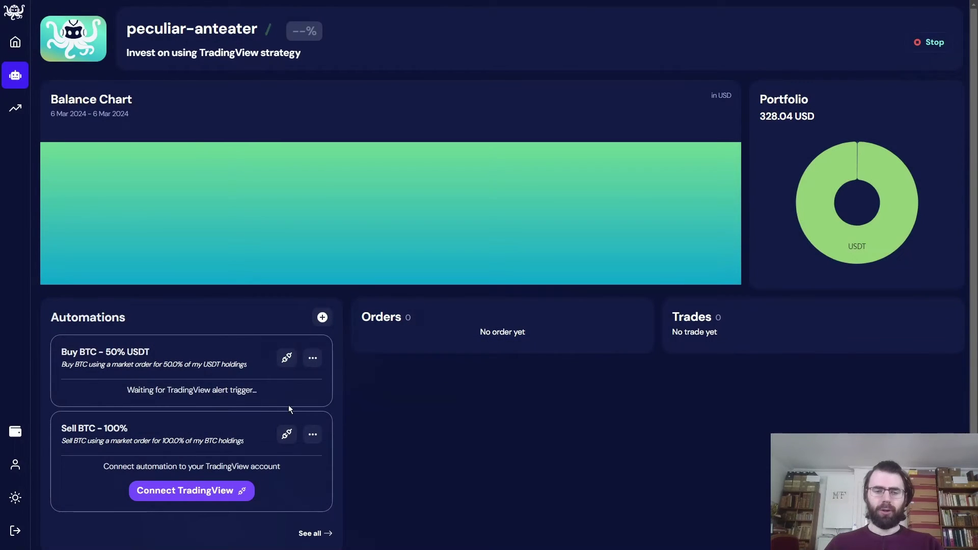
click(288, 435)
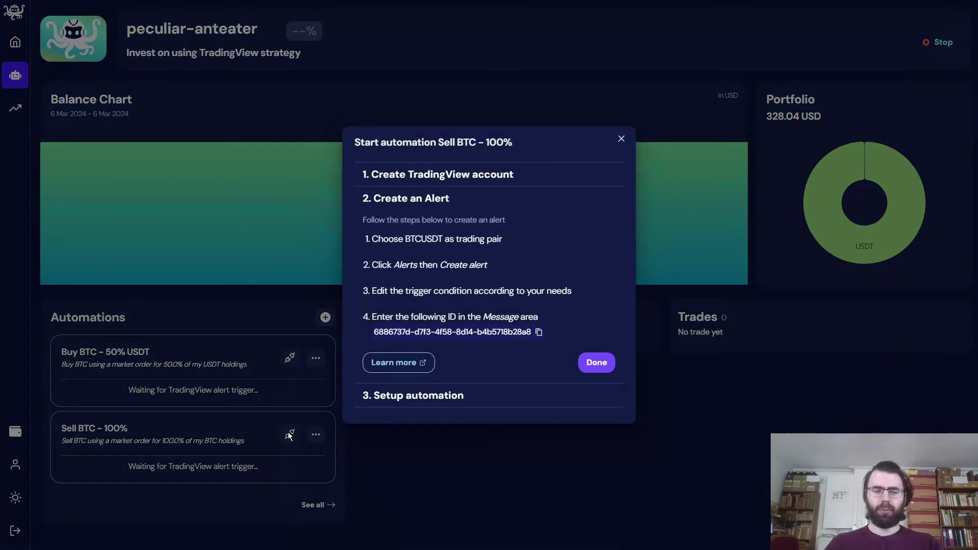
click(437, 334)
- Replace the message with the Sell BTC ID, verify the webhook, and create the sell BTC alert
key(alt+Tab)
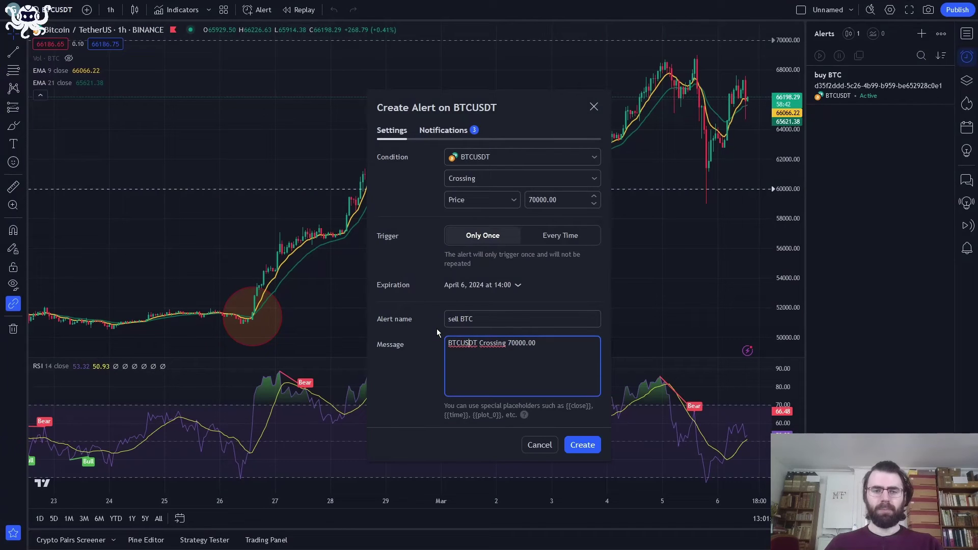
triple_click(497, 347)
text(6886737d-d7f3-4f58-8d14-b4b5718b28a8)
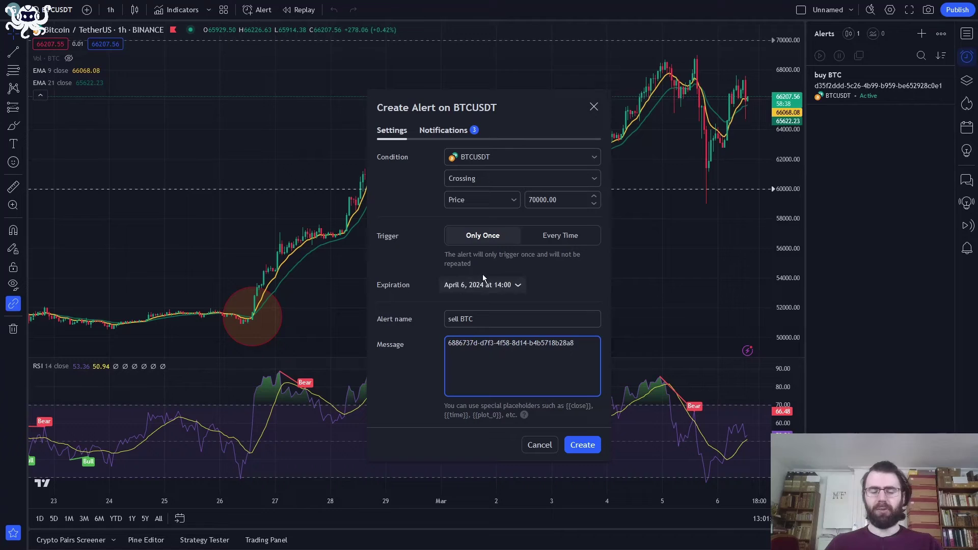
click(448, 136)
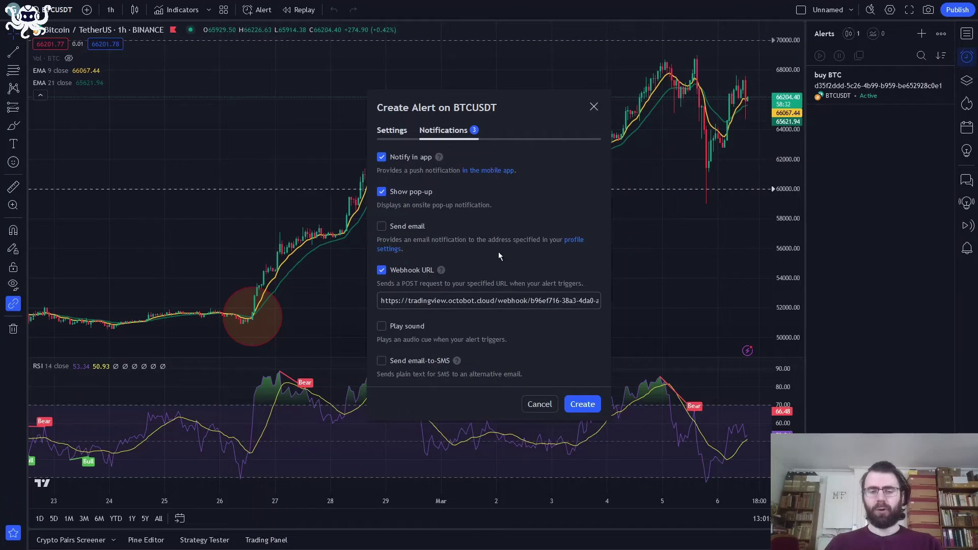
click(393, 131)
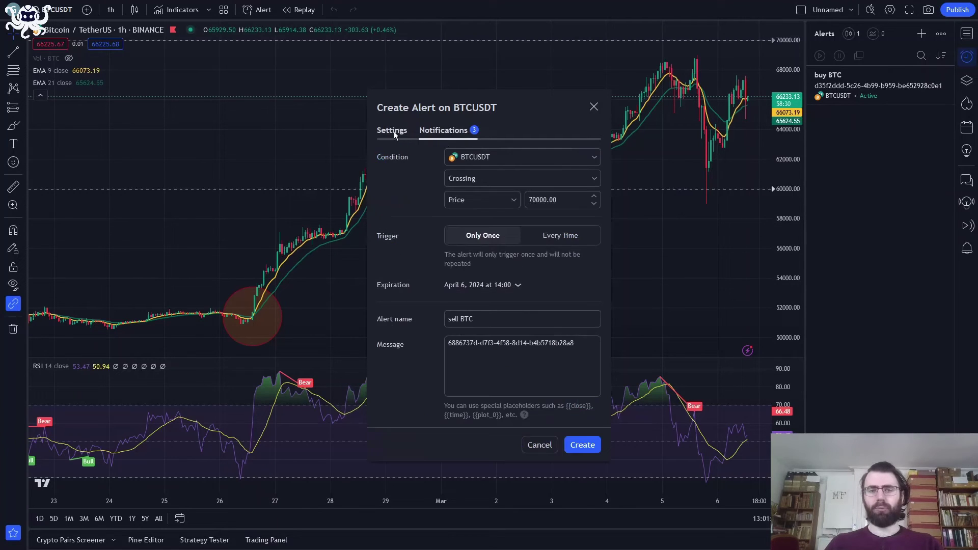
click(583, 444)
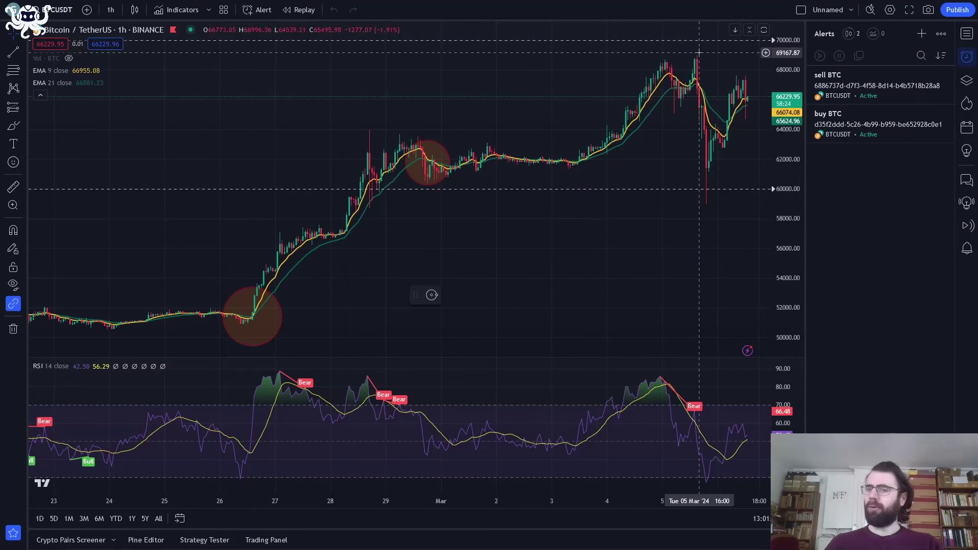
- Drag the buy BTC alert line up to about 64371, then check OctoBot for the executed buy
mouse_move(822, 119)
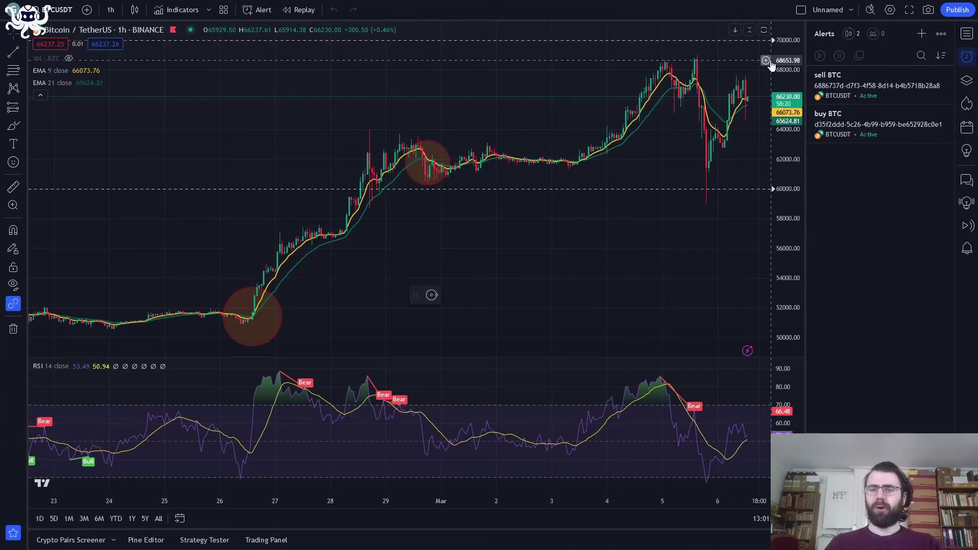
mouse_move(830, 97)
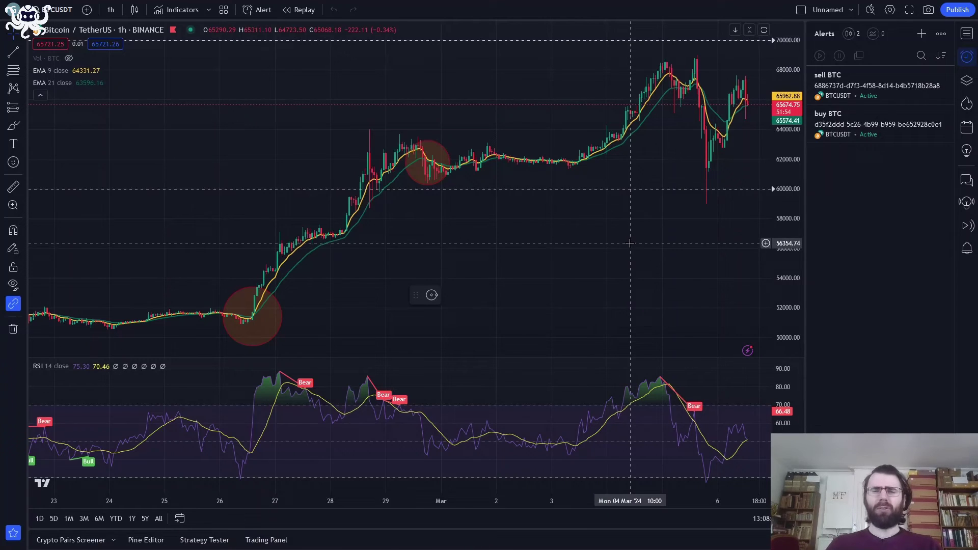
mouse_move(624, 195)
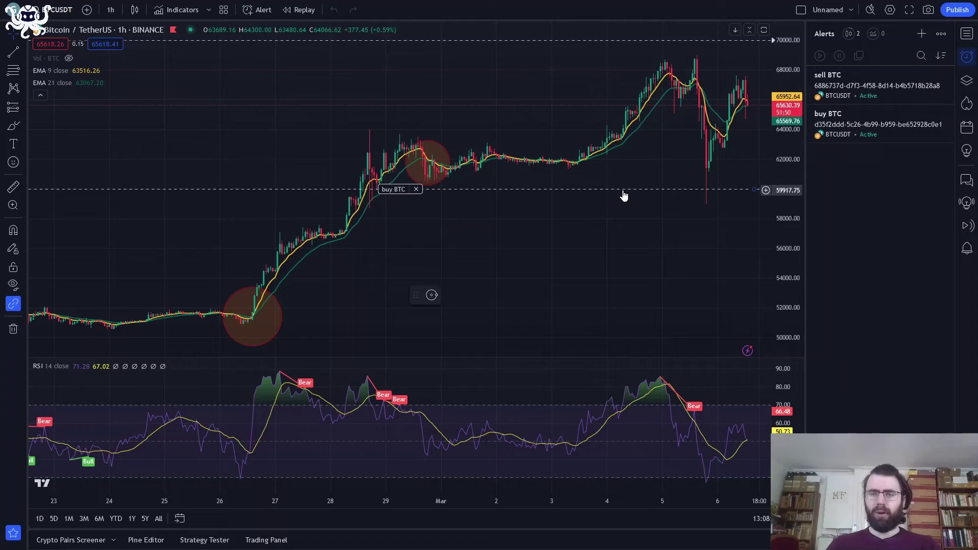
drag(623, 196, 661, 109)
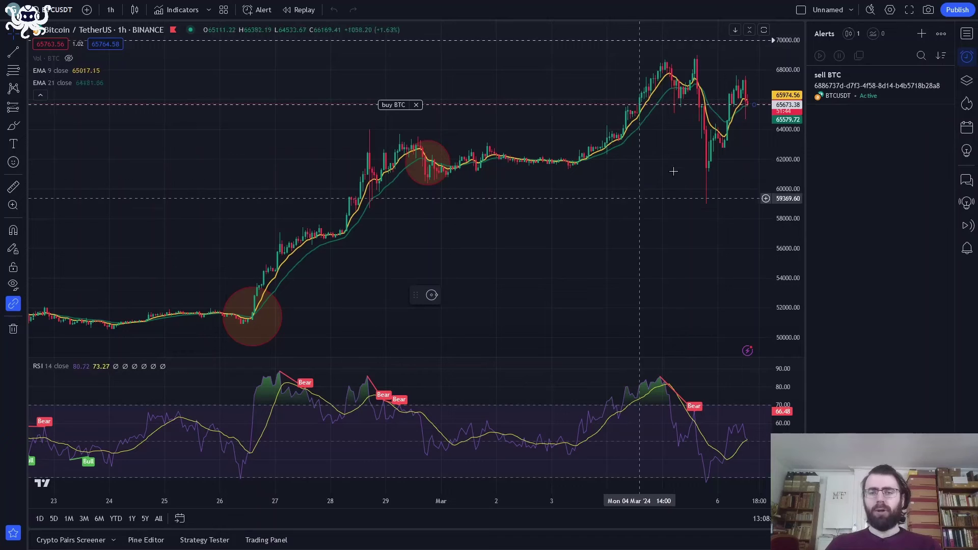
scroll(745, 123, up, 1)
scroll(745, 122, up, 1)
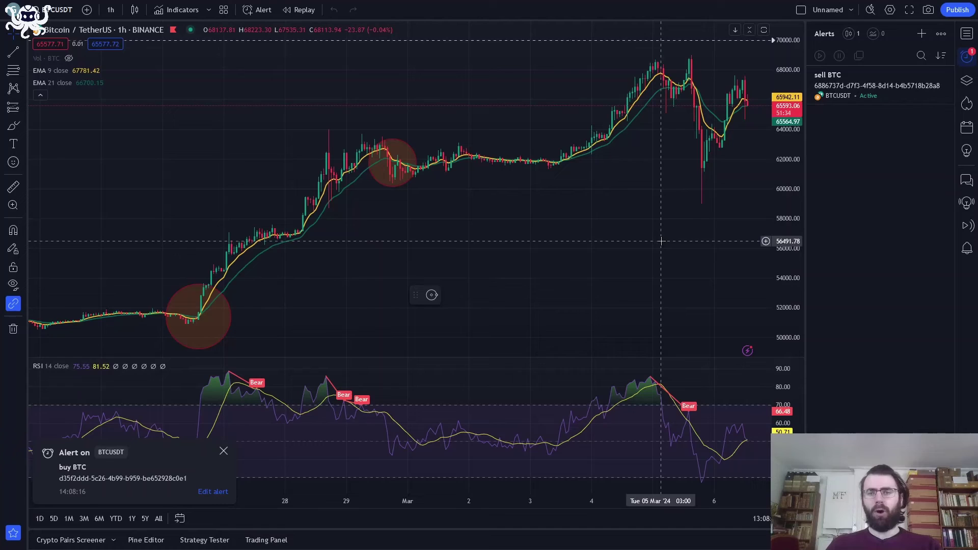
key(alt+Tab)
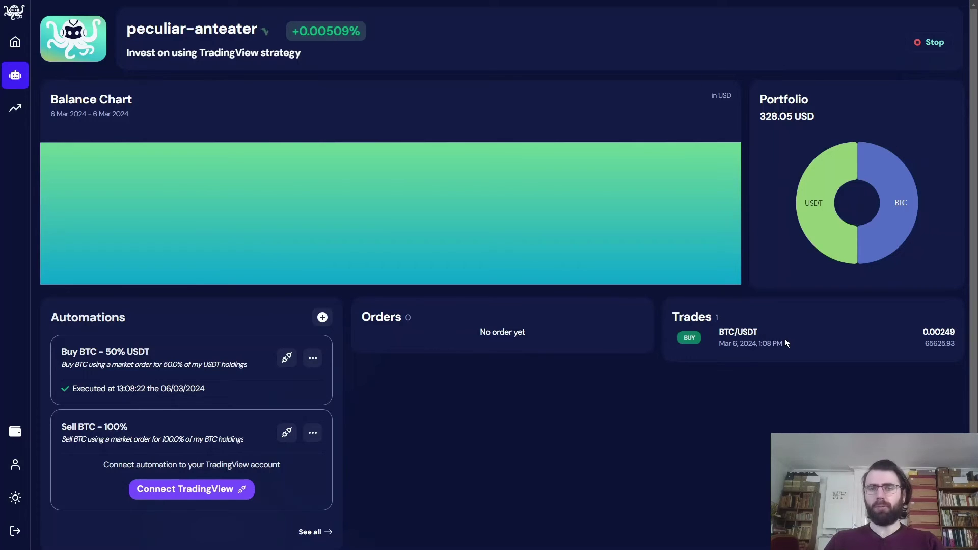
mouse_move(874, 234)
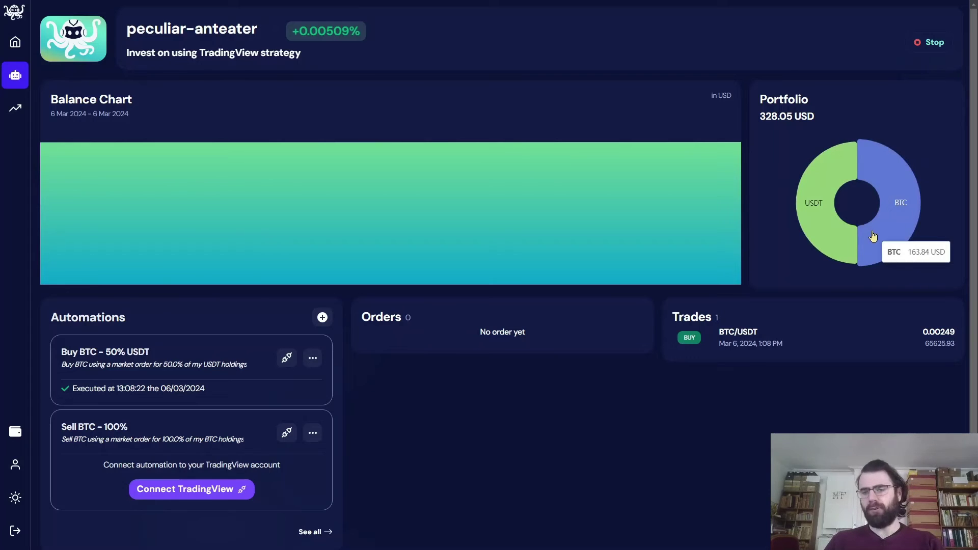
mouse_move(843, 235)
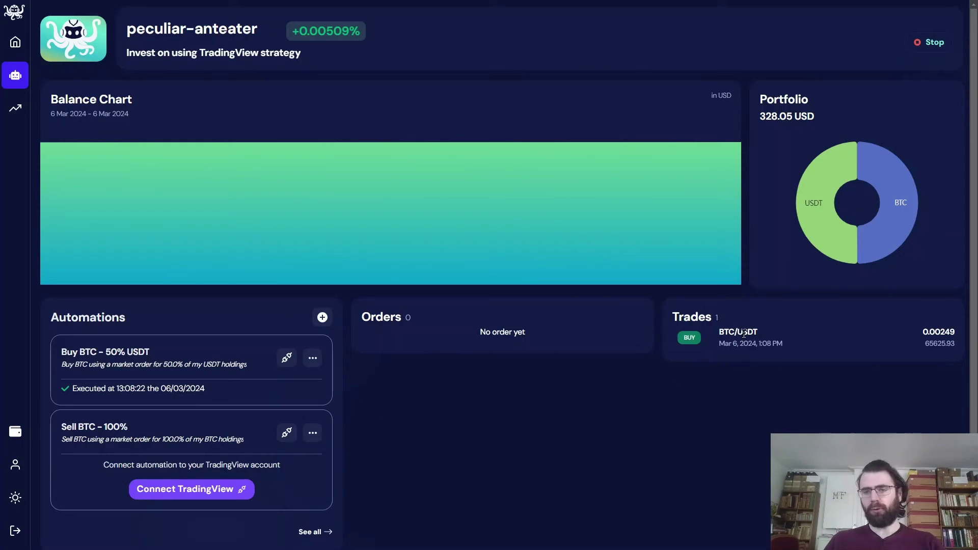
mouse_move(890, 220)
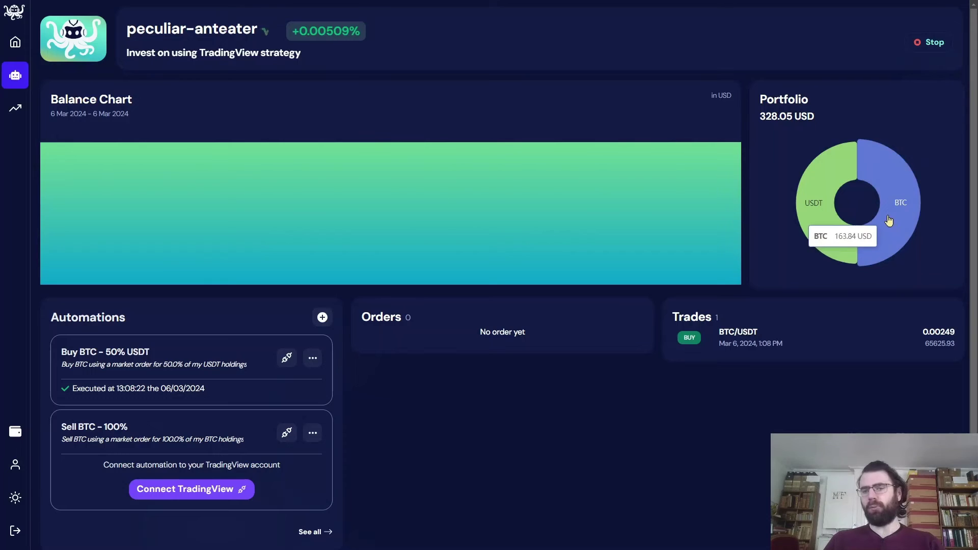
mouse_move(816, 180)
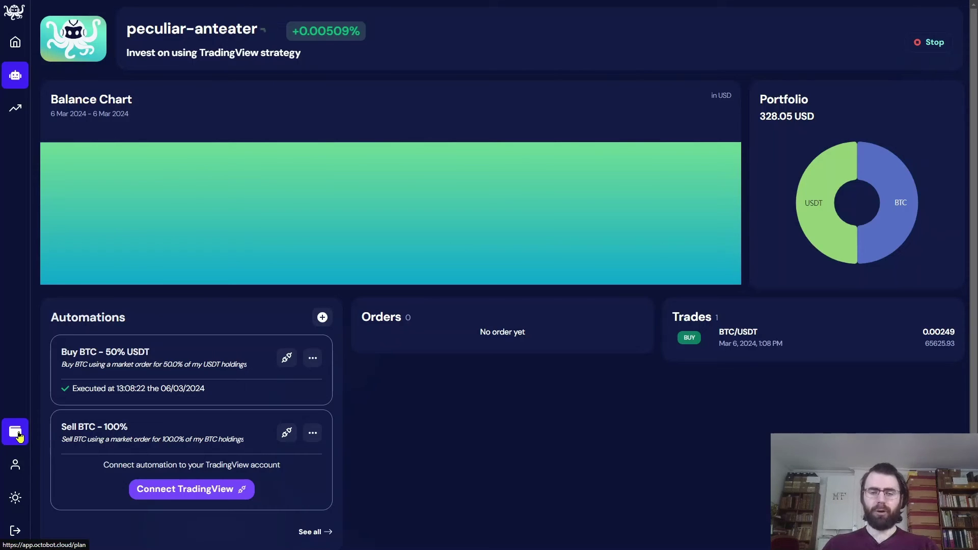
- View the Investor, Investor Plus ($14/month) and Trader ($42/month) plans, then return to the TradingView BTCUSDT chart
click(19, 437)
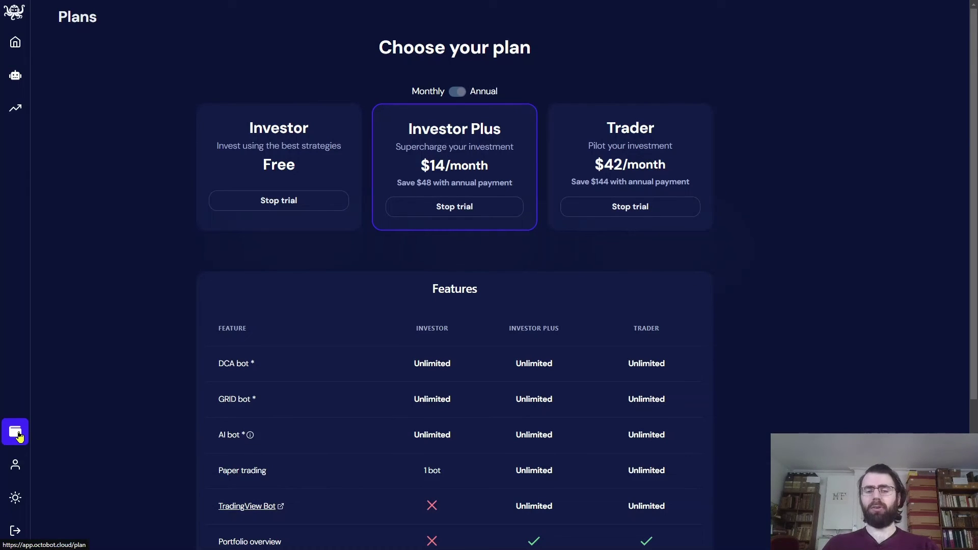
key(alt+Tab)
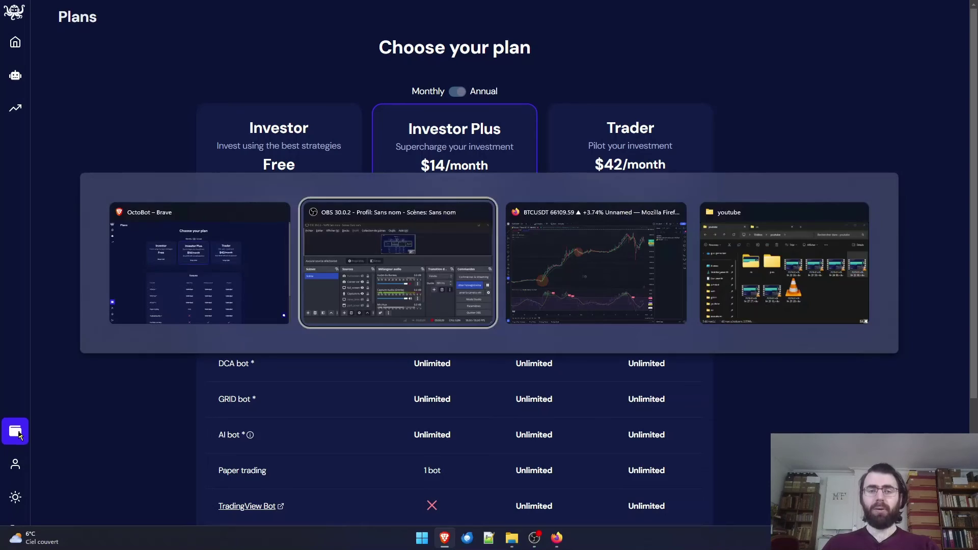